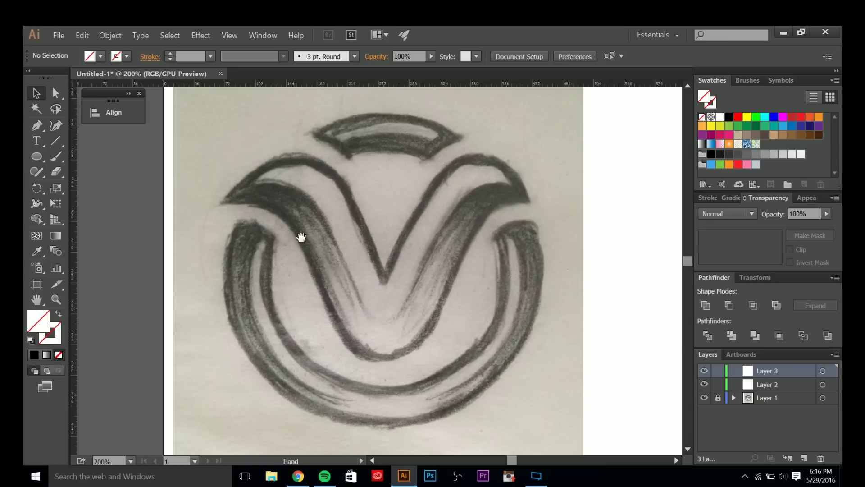
Place a vertical guide through the tip of the sketched V to mark the logo's centre line
drag(299, 236, 385, 228)
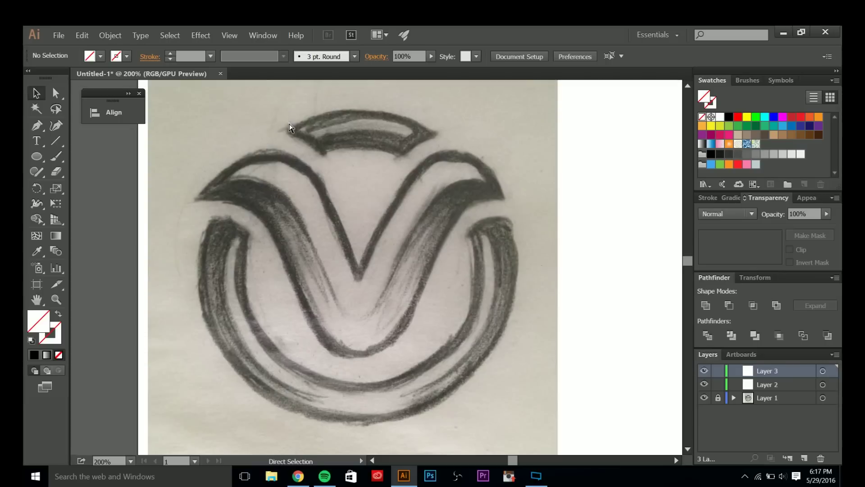
drag(350, 160, 339, 145)
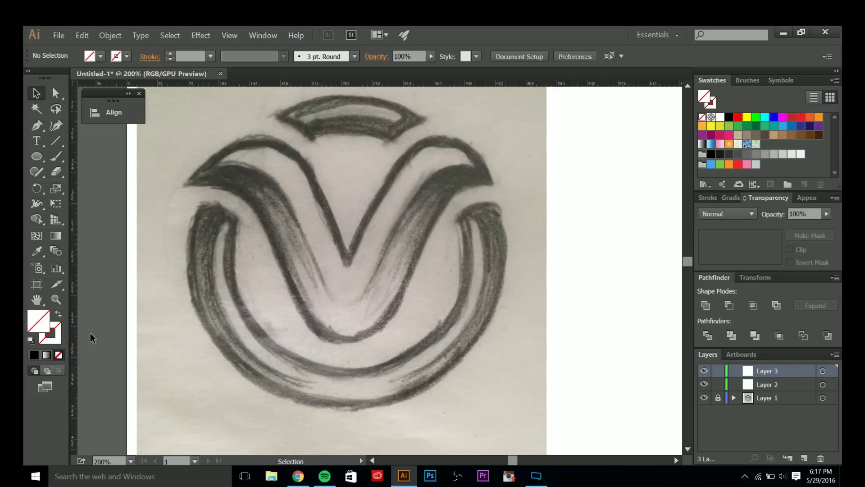
drag(76, 333, 348, 260)
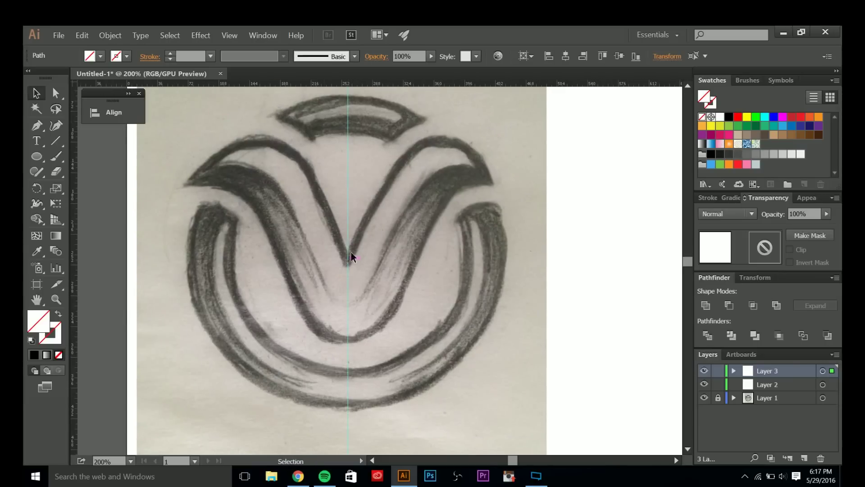
click(353, 215)
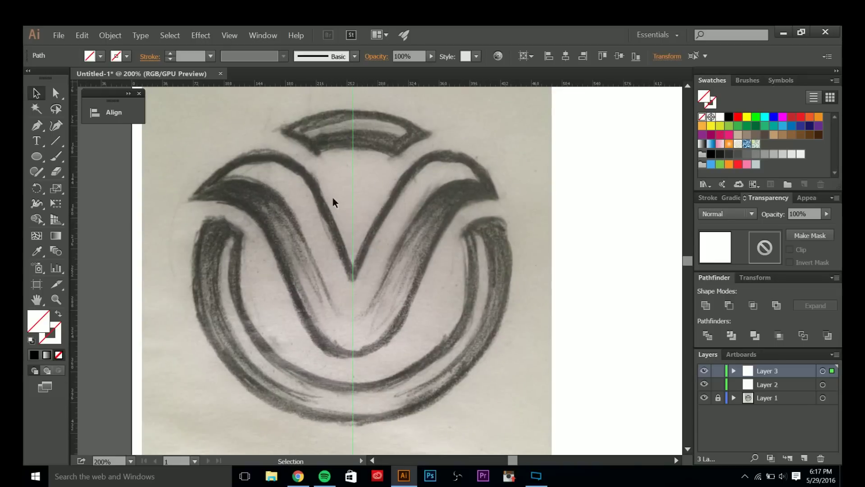
click(388, 207)
scroll(392, 278, up, 1)
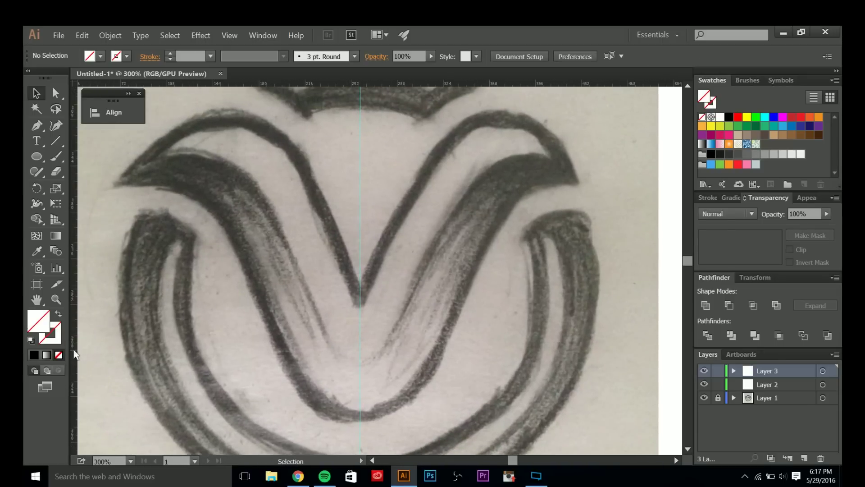
Add a second vertical guide crossing the line of the V's left arm, beside the centre guide
drag(329, 231, 329, 235)
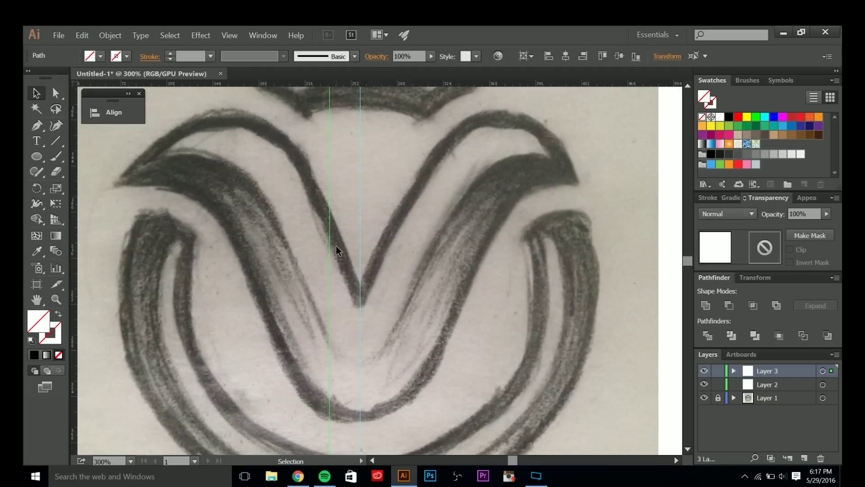
key(ctrl)
key(alt)
ctrl+alt+click(336, 246)
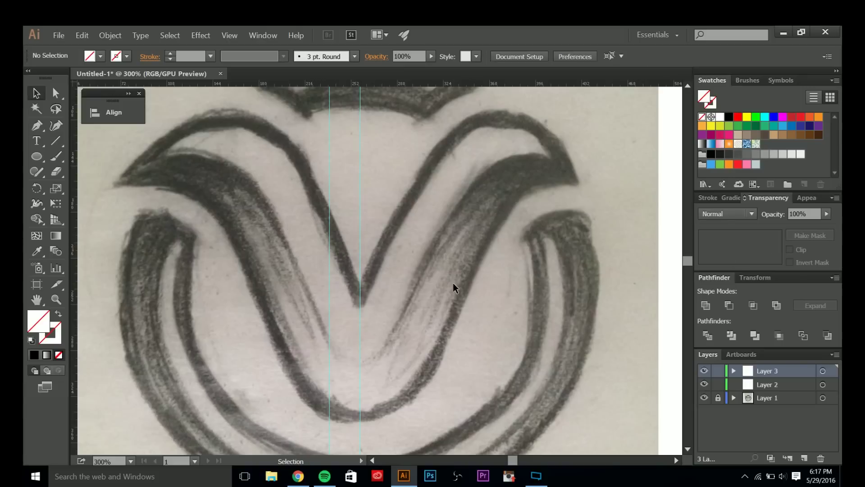
Try to rotate both vertical guides together about a point on the V's left arm, and undo the rotation
key(ctrl)
drag(494, 215, 278, 290)
scroll(299, 257, left, 4)
scroll(299, 257, up, 2)
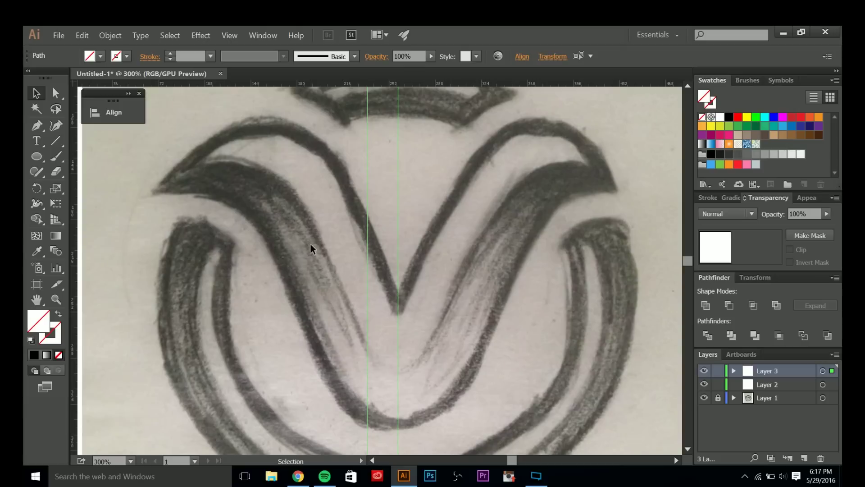
key(r)
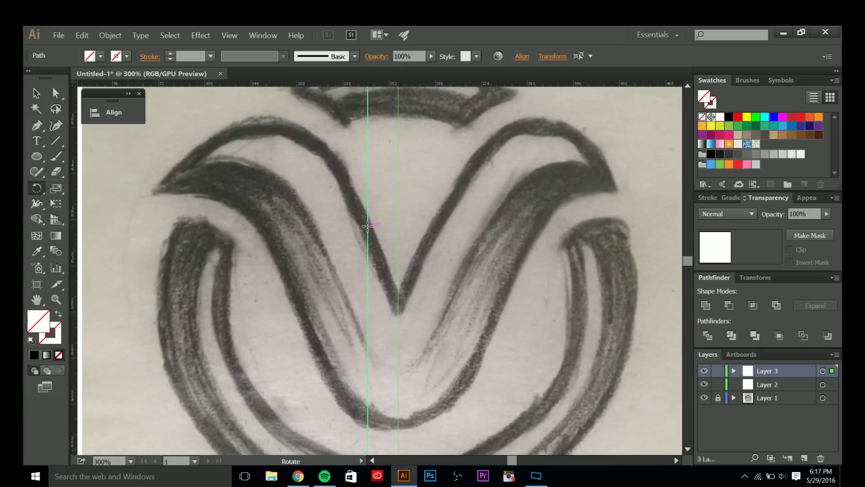
click(367, 224)
scroll(383, 223, up, 2)
scroll(383, 223, left, 1)
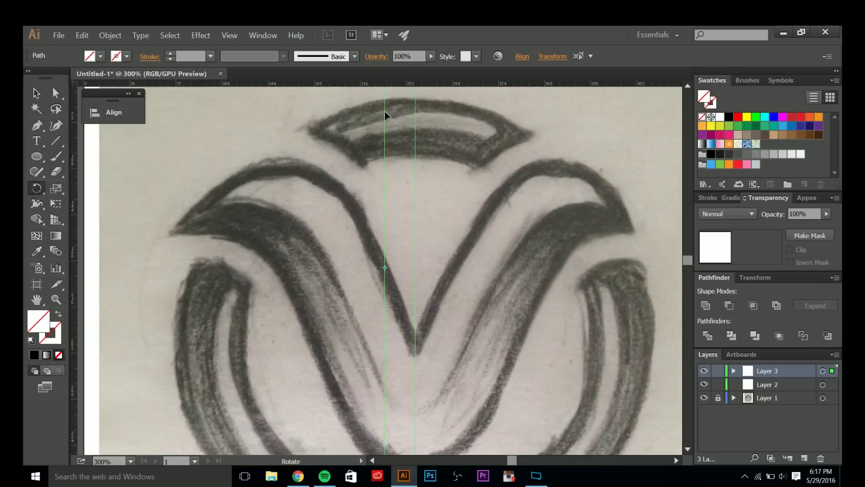
drag(380, 109, 356, 135)
key(ctrl+z)
Rotate the left guide to follow the inner edge of the V's left arm and place a parallel copy along its outer edge
key(v)
click(364, 250)
click(390, 295)
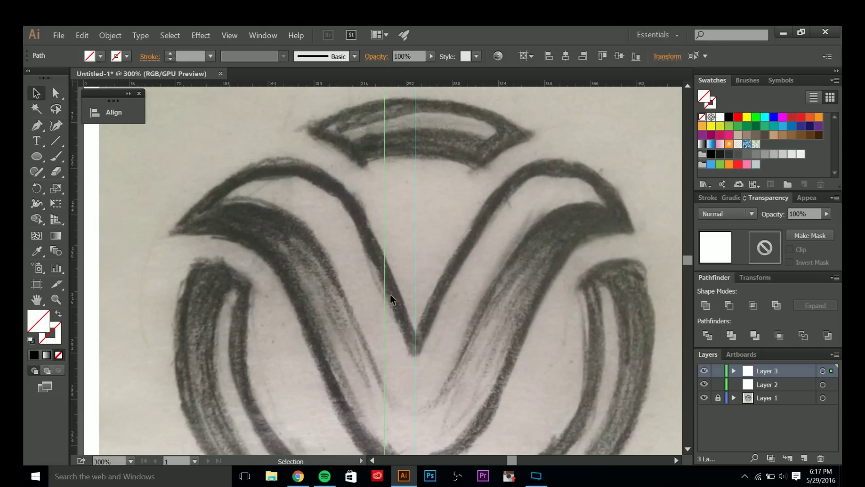
key(r)
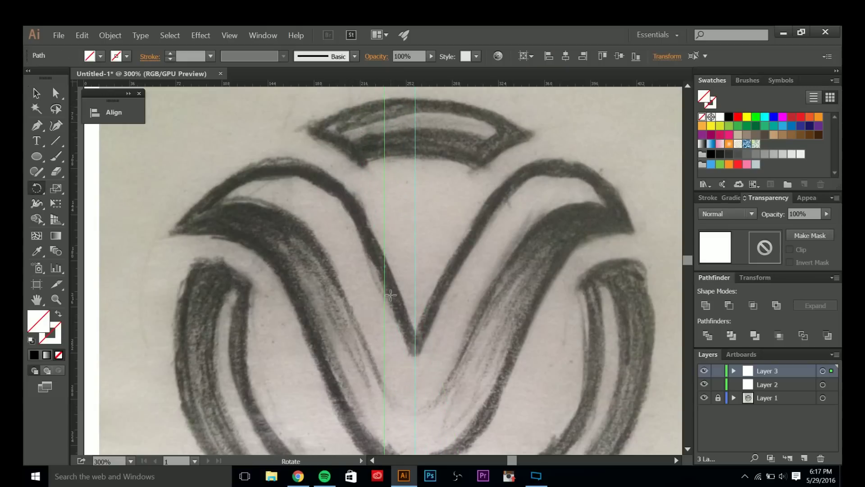
click(385, 271)
drag(378, 134, 318, 125)
drag(386, 230, 328, 226)
key(v)
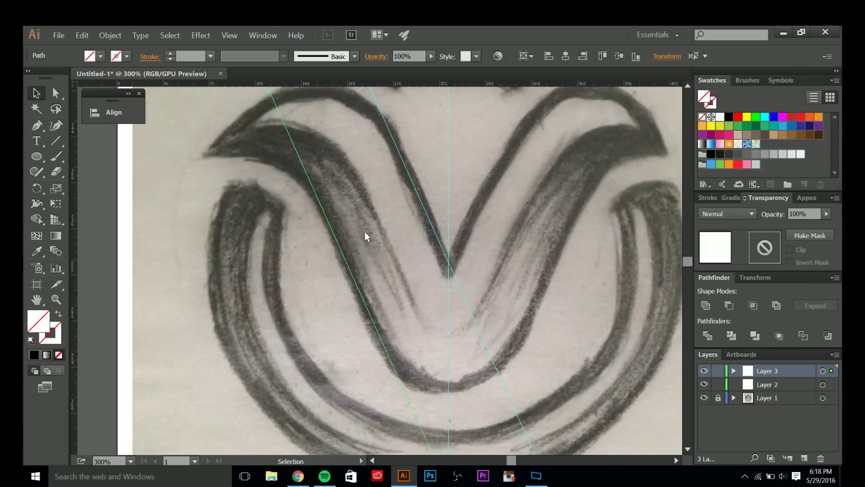
Reflect a copy of both slanted guides across the centre guide, using the vertical axis at 90°, onto the V's right arm
click(415, 156)
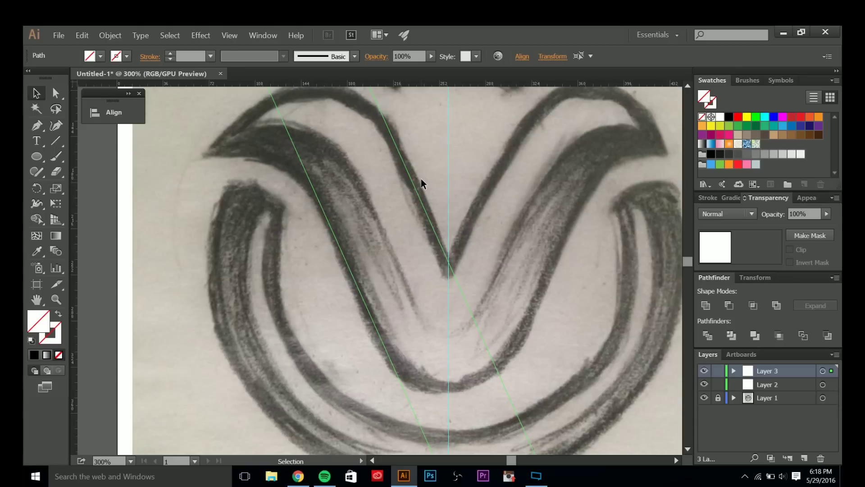
key(o)
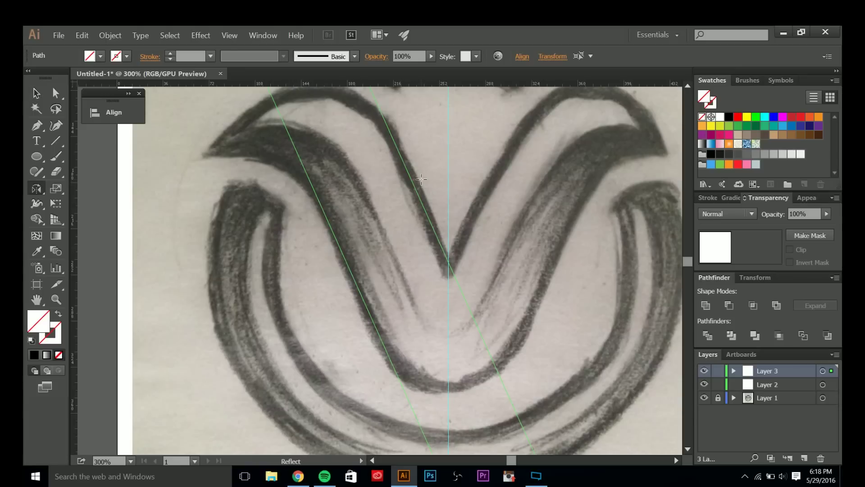
alt+click(448, 167)
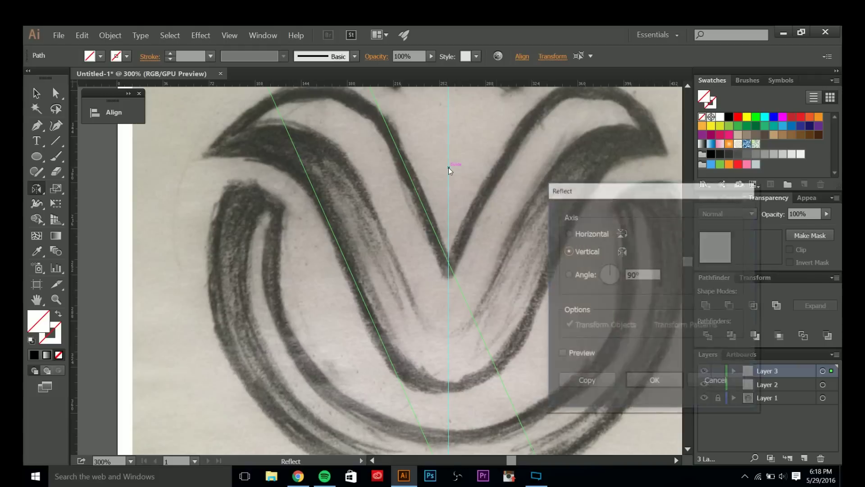
drag(600, 190, 568, 158)
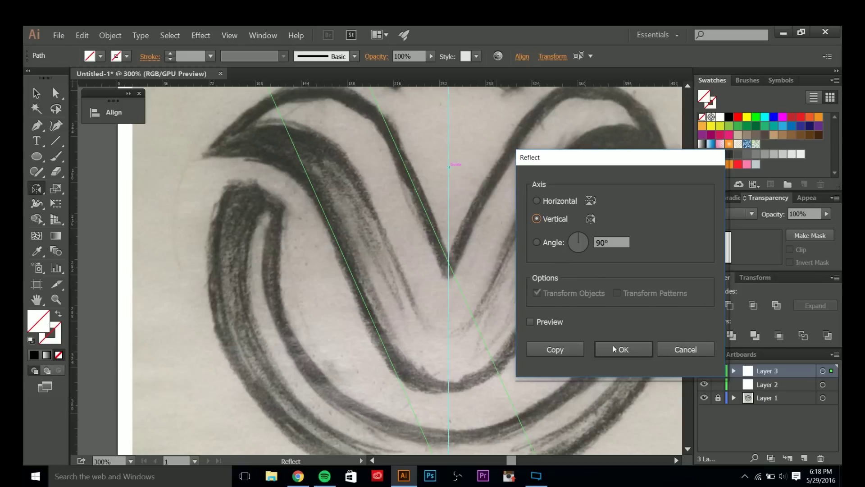
click(559, 349)
key(v)
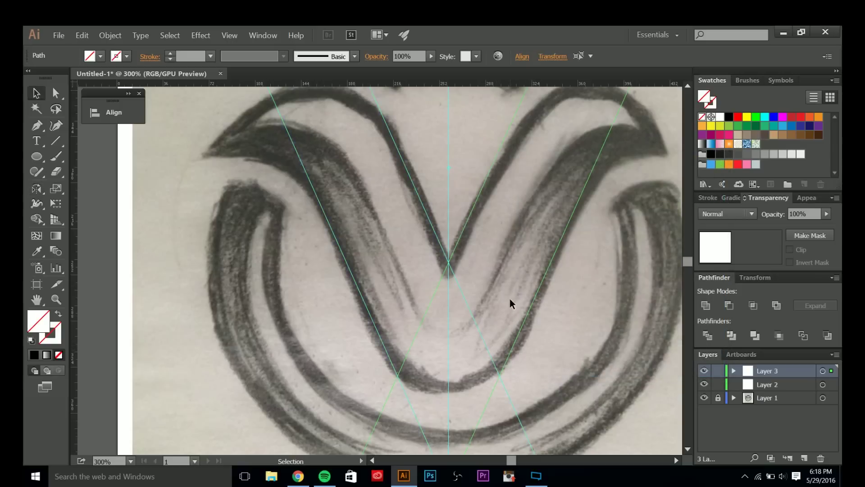
click(510, 296)
Draw a circle centred on the centre guide with the Ellipse tool, fitted to the rounded bottom of the sketched V
scroll(504, 273, up, 1)
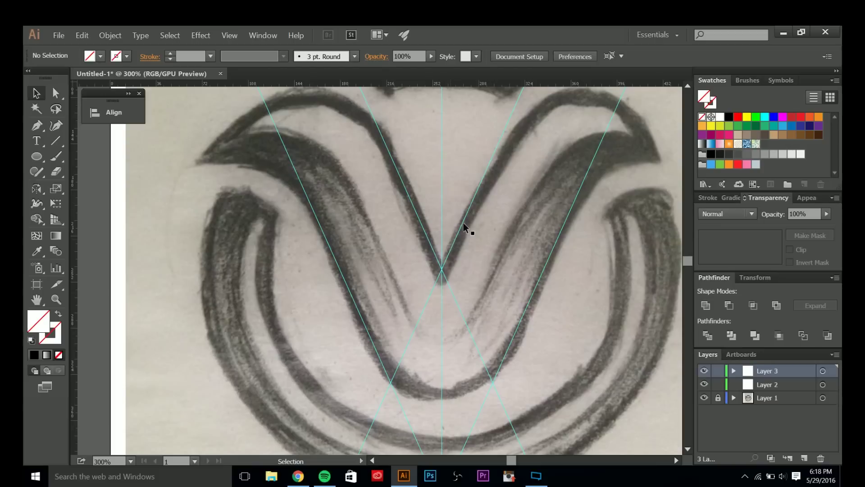
scroll(471, 230, up, 1)
key(space)
scroll(473, 315, down, 1)
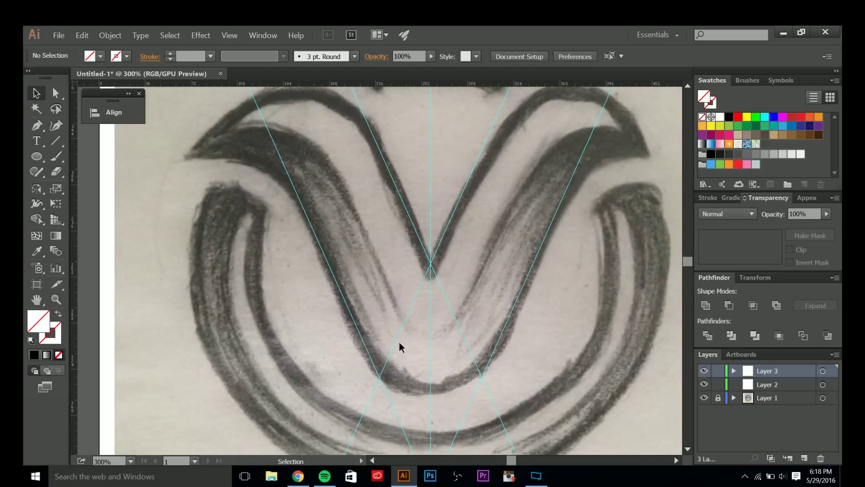
scroll(431, 337, left, 1)
key(l)
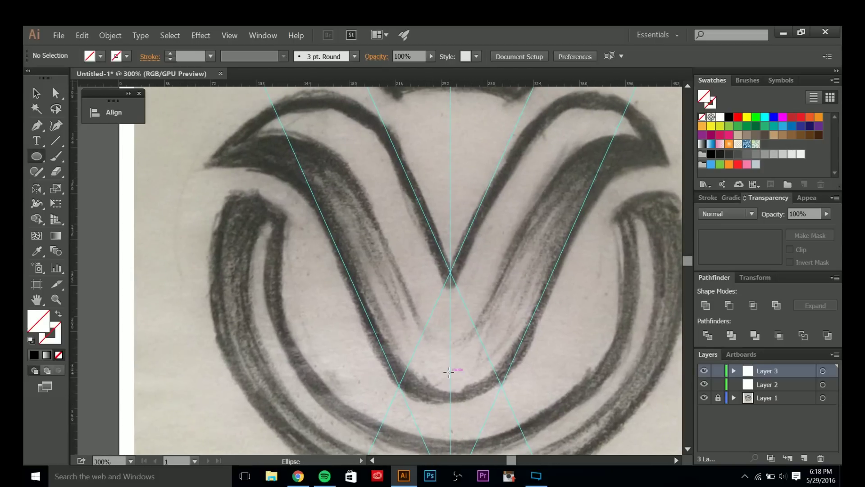
scroll(455, 345, down, 1)
scroll(455, 344, right, 1)
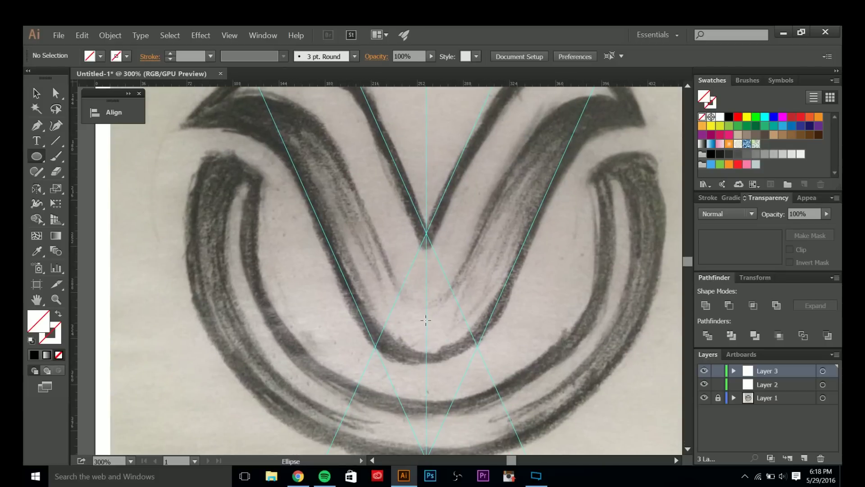
click(36, 156)
click(90, 195)
drag(427, 292, 481, 360)
scroll(417, 368, up, 4)
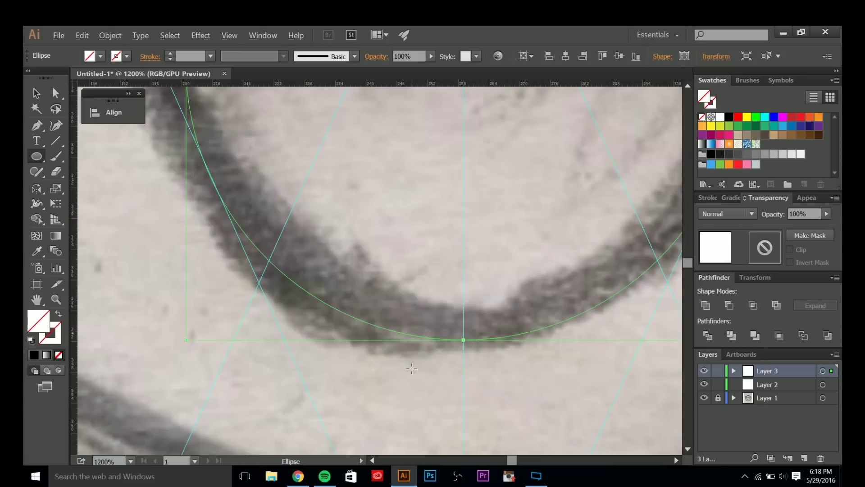
Nudge the circle slightly upward and fine-tune its fit against the outer slanted guides
key(Up)
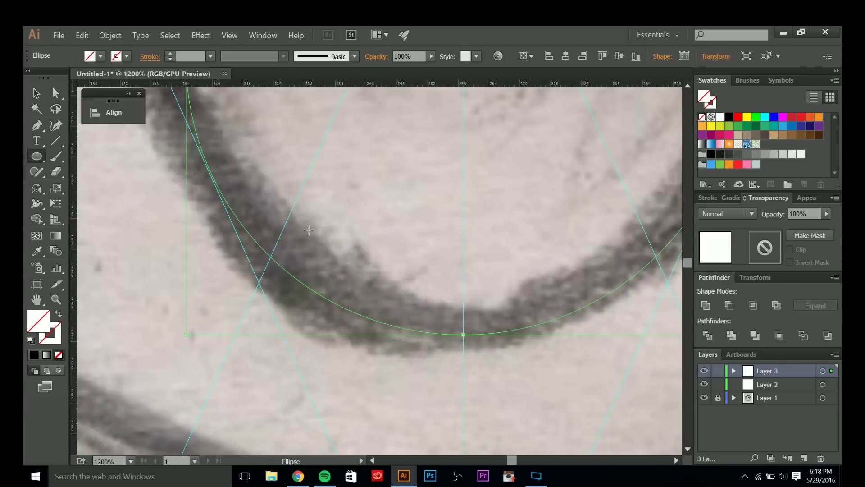
scroll(360, 241, down, 3)
scroll(395, 243, up, 2)
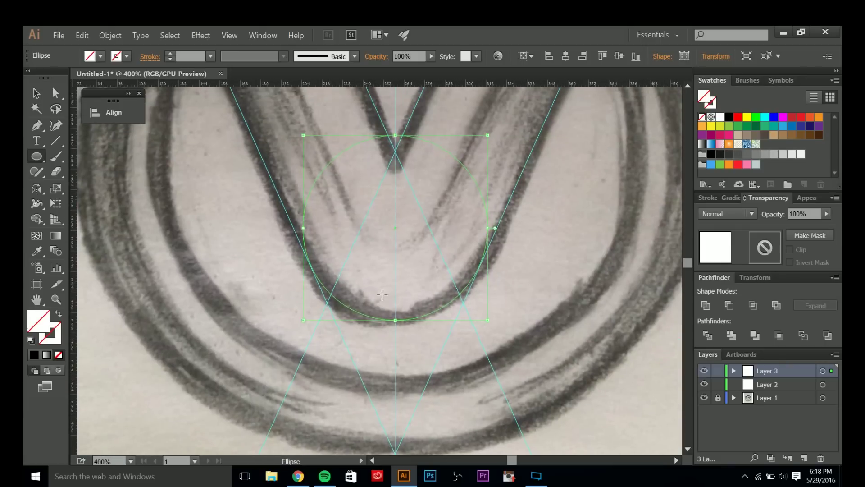
scroll(394, 318, up, 3)
drag(236, 357, 237, 358)
scroll(409, 216, down, 2)
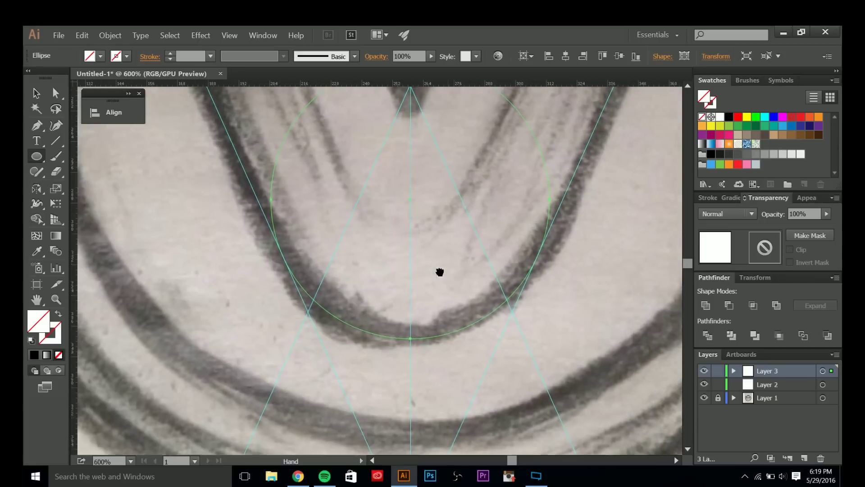
drag(449, 241, 434, 265)
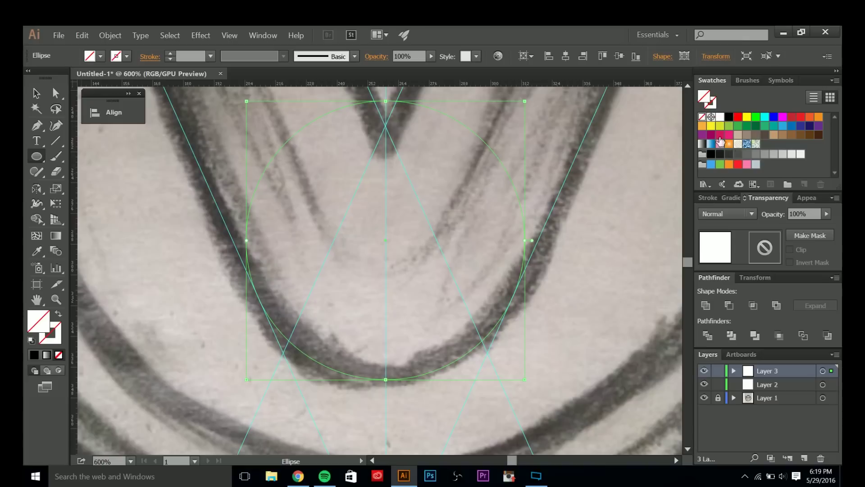
Give the circle a 1 pt magenta stroke with no fill, and deselect it
click(714, 198)
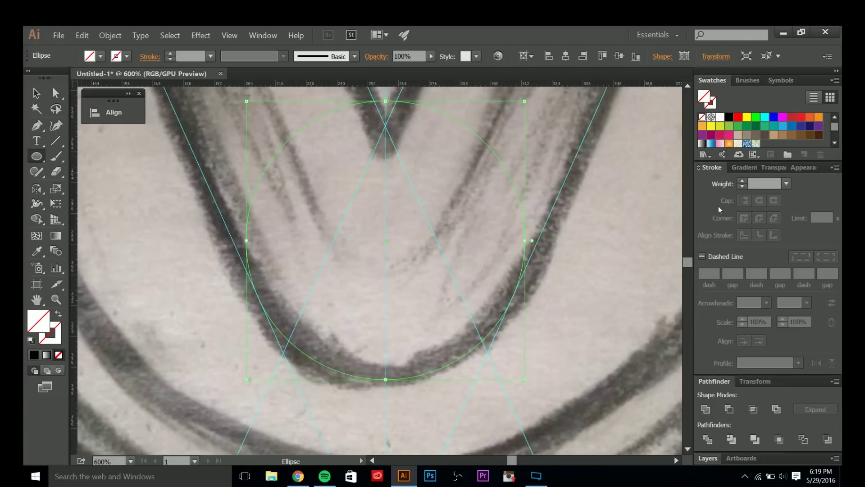
click(769, 183)
text(1)
click(783, 118)
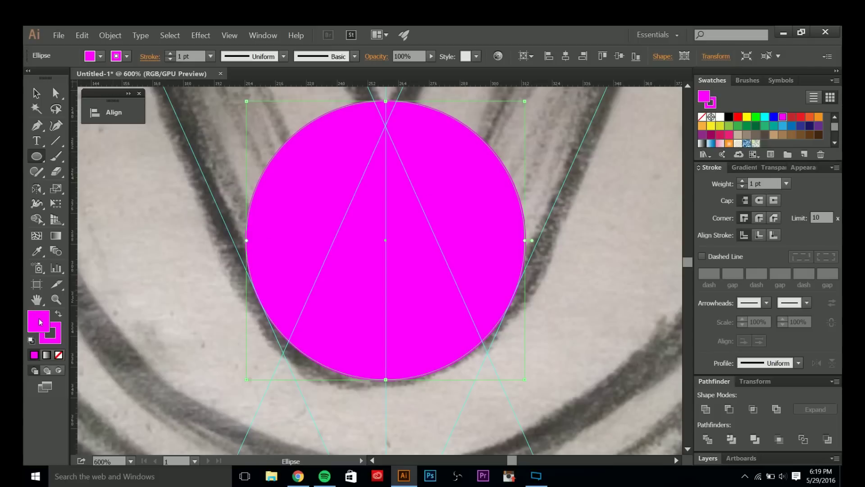
click(59, 355)
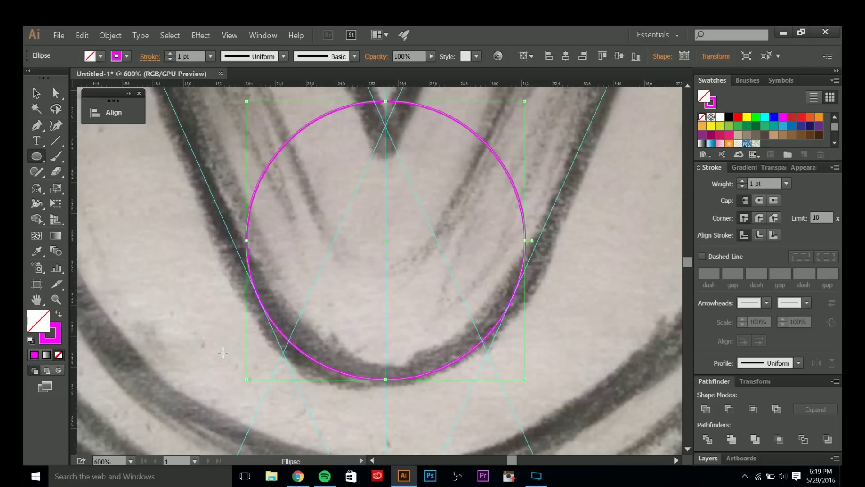
key(v)
click(110, 349)
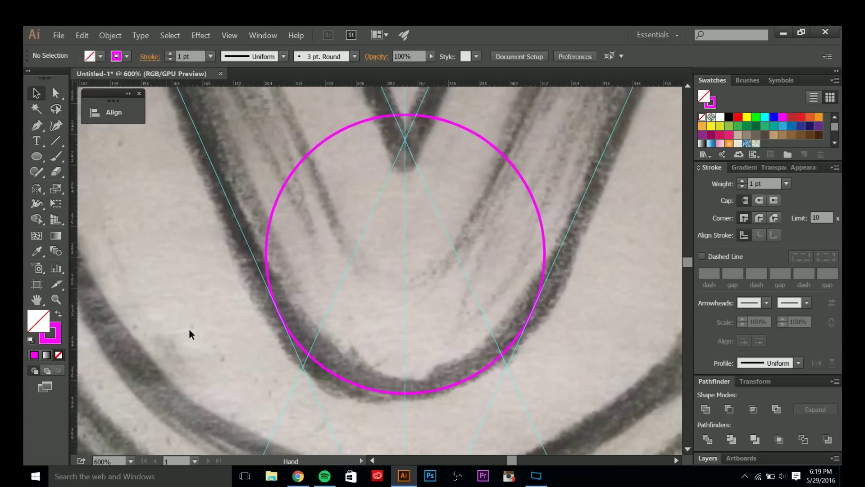
Check the circle's fit on the V's rounded bottom, hiding the guides for comparison and showing them again
scroll(189, 329, up, 2)
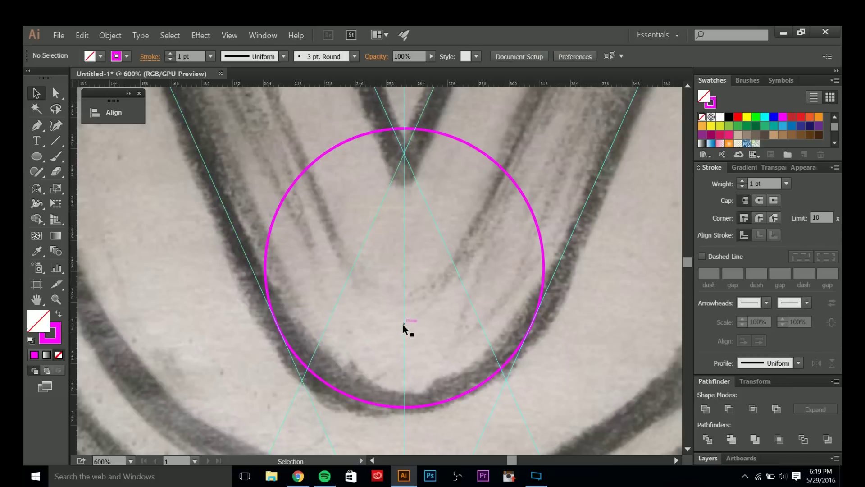
scroll(403, 323, down, 1)
scroll(409, 345, down, 1)
scroll(409, 346, up, 1)
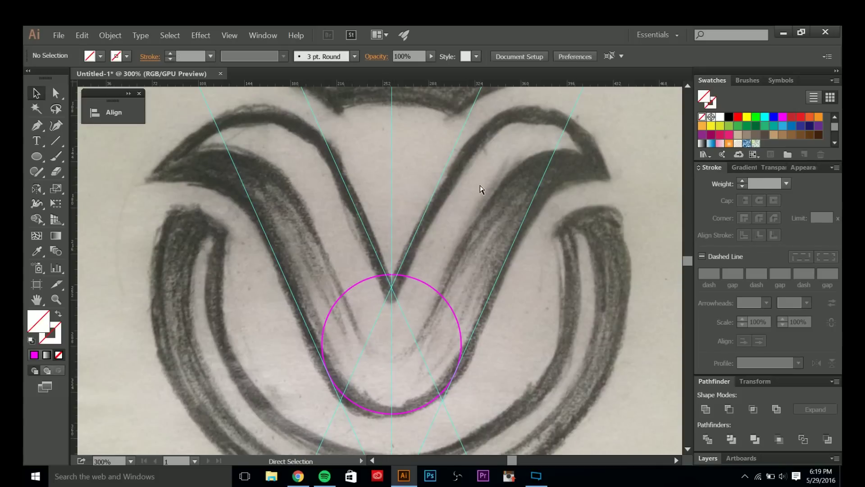
key(ctrl+semicolon)
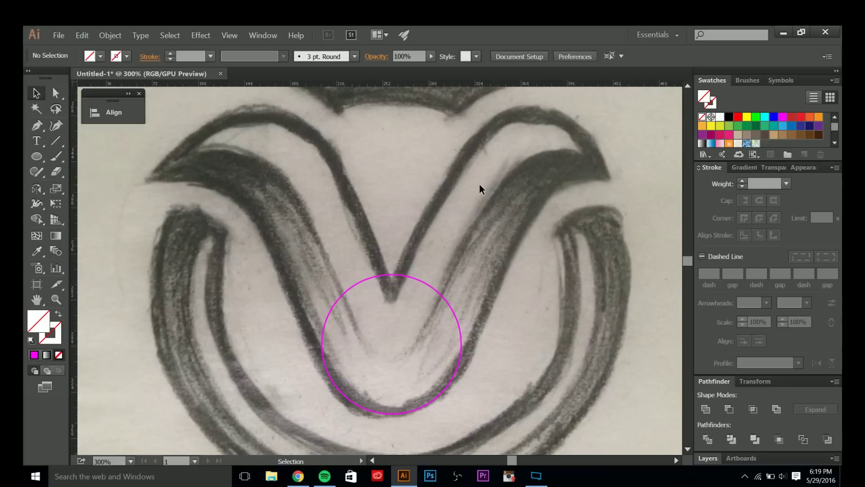
key(ctrl+semicolon)
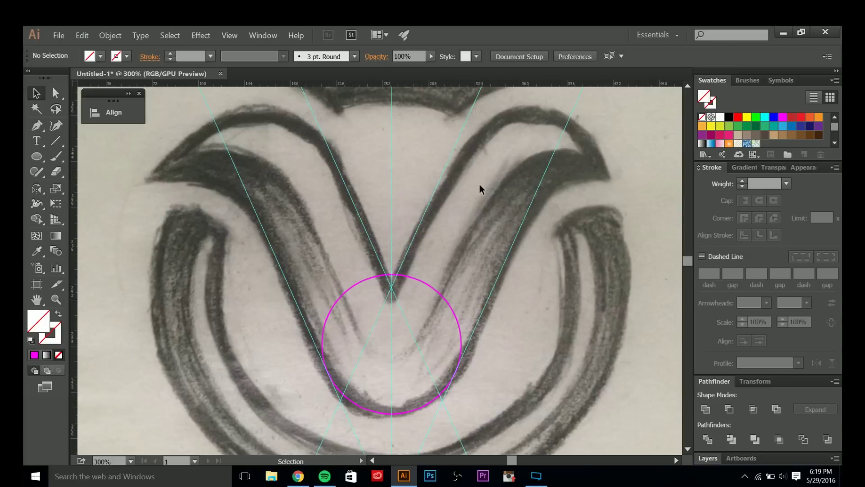
Duplicate the magenta circle under the tip of the V's left arm and enlarge the copy slightly
scroll(590, 199, up, 2)
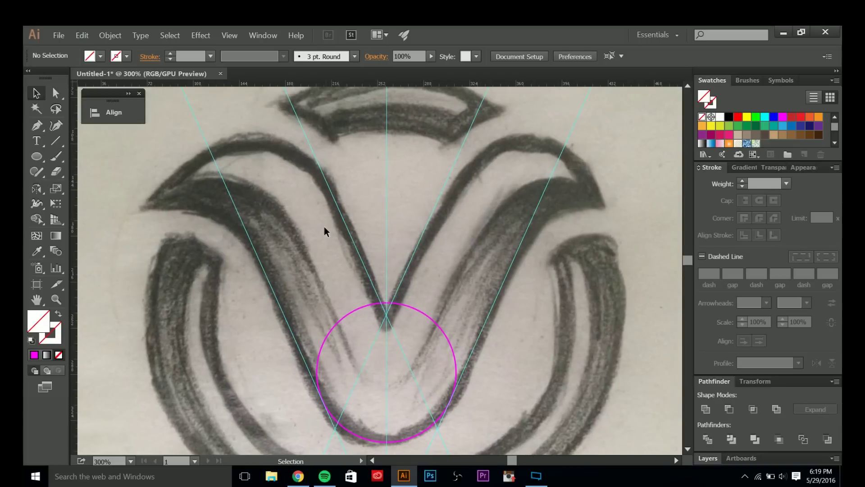
scroll(323, 226, down, 3)
scroll(323, 227, left, 4)
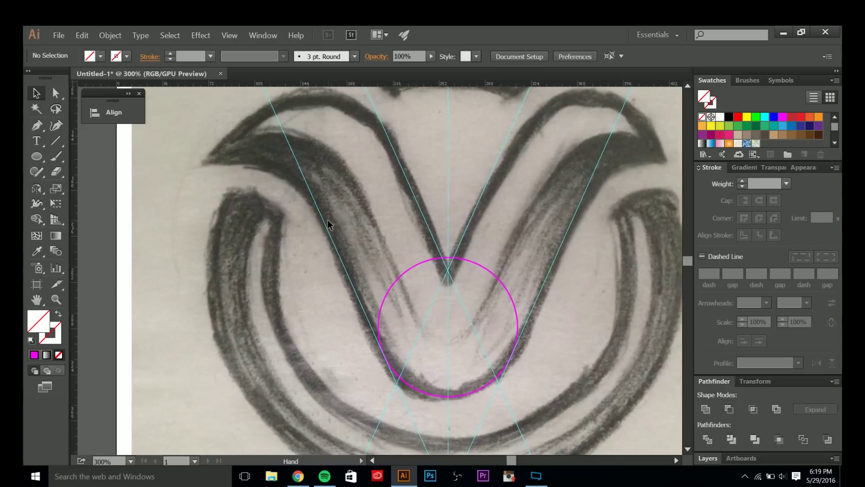
key(ctrl)
mouse_move(392, 277)
mouse_down()
mouse_move(428, 293)
mouse_move(394, 252)
mouse_move(238, 176)
mouse_move(243, 207)
mouse_move(189, 172)
mouse_move(202, 171)
mouse_up()
Nudge the copied circle into place along the lower curve of the left arm, touching the outer slanted guide
key(Down)
key(Down)
key(Down)
key(Down)
key(Down)
key(Down)
key(Down)
key(Down)
key(Down)
key(Down)
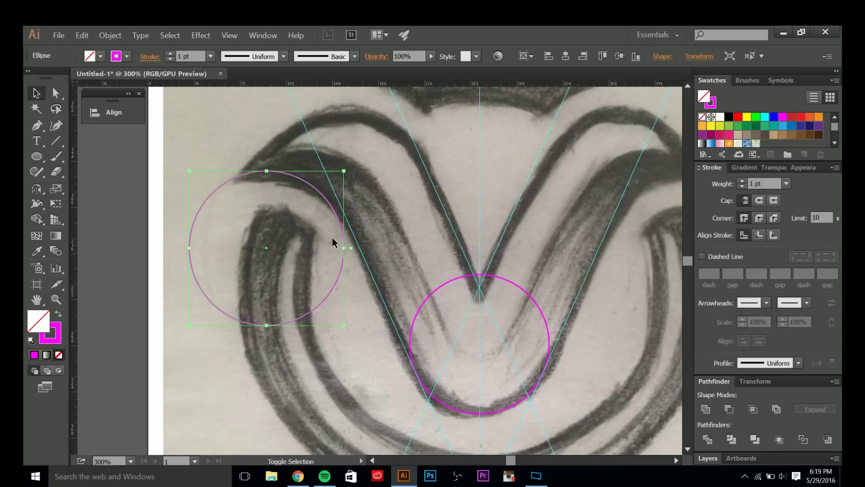
key(Right)
key(Right)
key(Right)
key(Left)
key(Left)
key(Left)
key(Left)
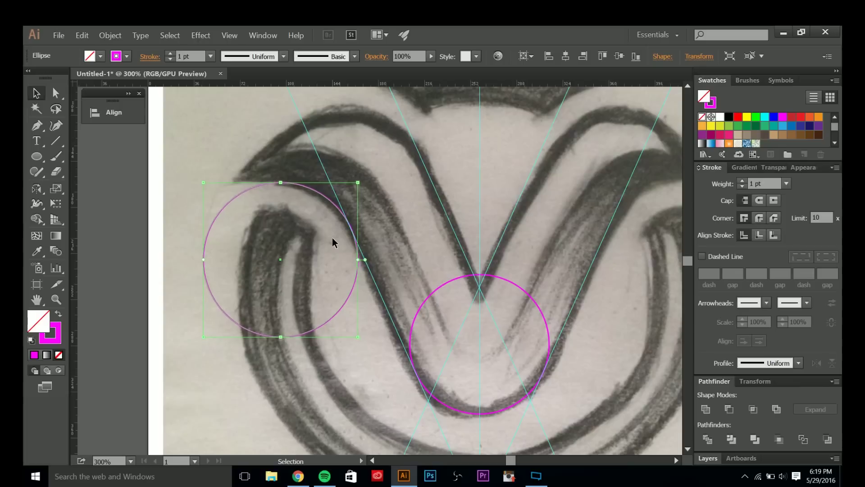
key(Up)
key(Up)
key(Up)
key(Up)
key(Up)
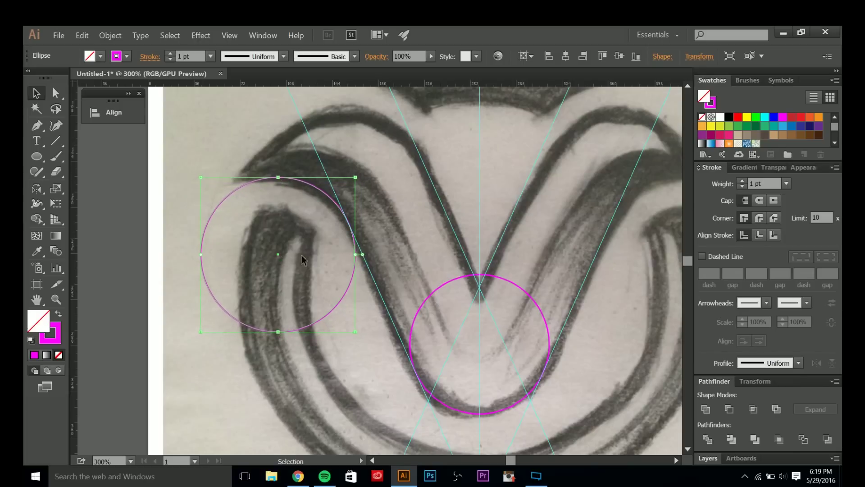
Enlarge the circle under the left arm a little more, fine-tune its fit against the outer guide, and deselect it
drag(199, 333, 193, 344)
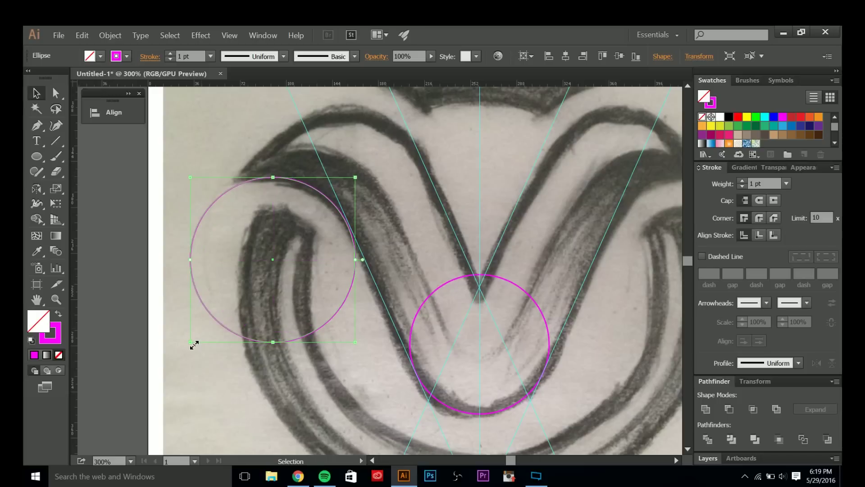
key(Right)
key(Up)
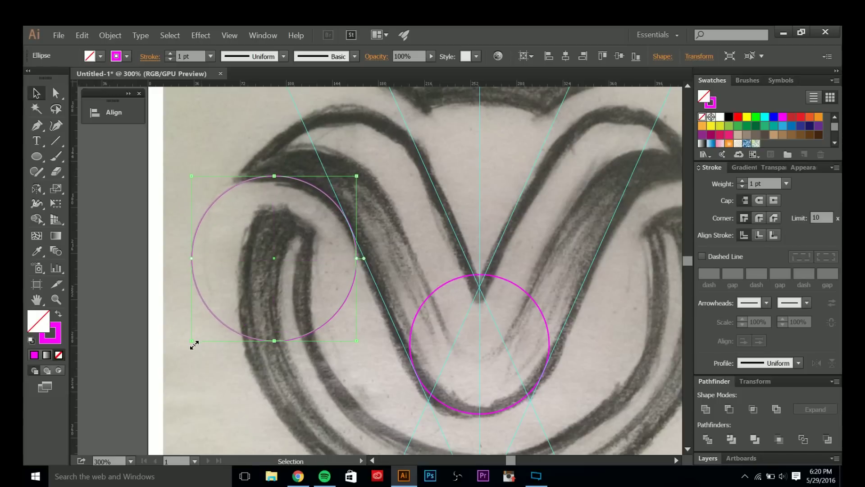
click(229, 318)
Duplicate that circle onto the top outer curve of the left arm and enlarge the copy to fit the inner slanted guide
scroll(306, 270, up, 3)
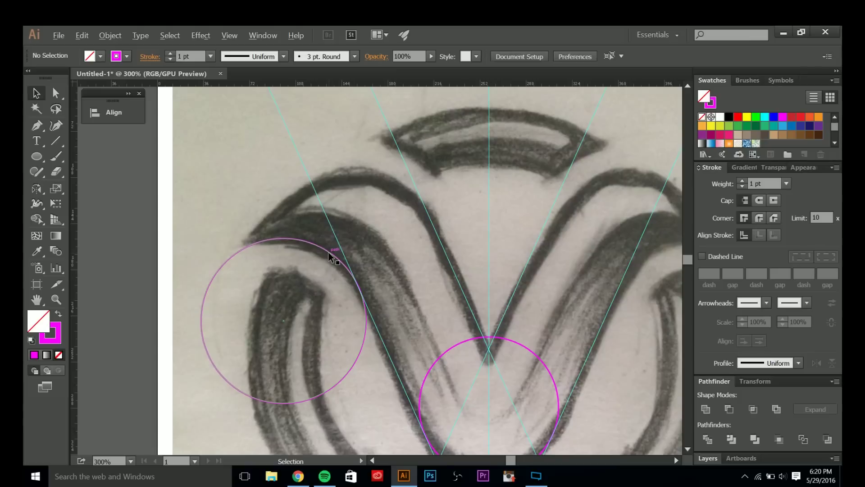
drag(328, 252, 404, 195)
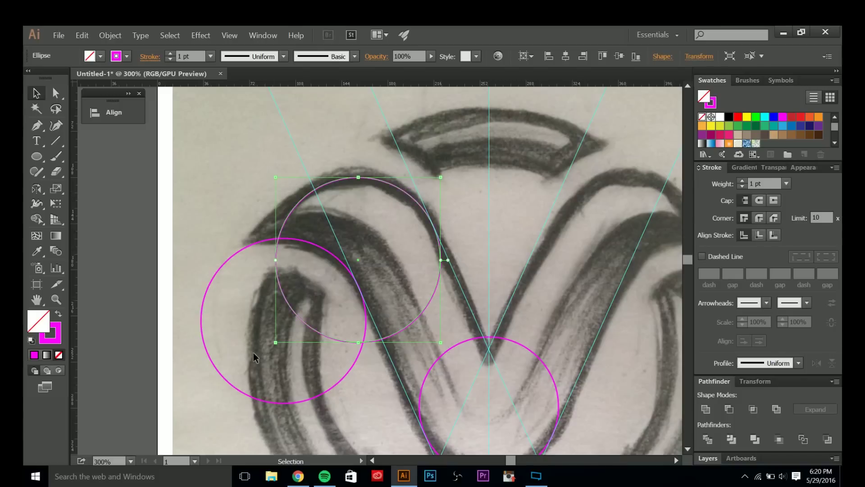
mouse_move(274, 344)
mouse_down()
mouse_move(253, 352)
mouse_move(262, 354)
mouse_up()
key(Right)
key(Right)
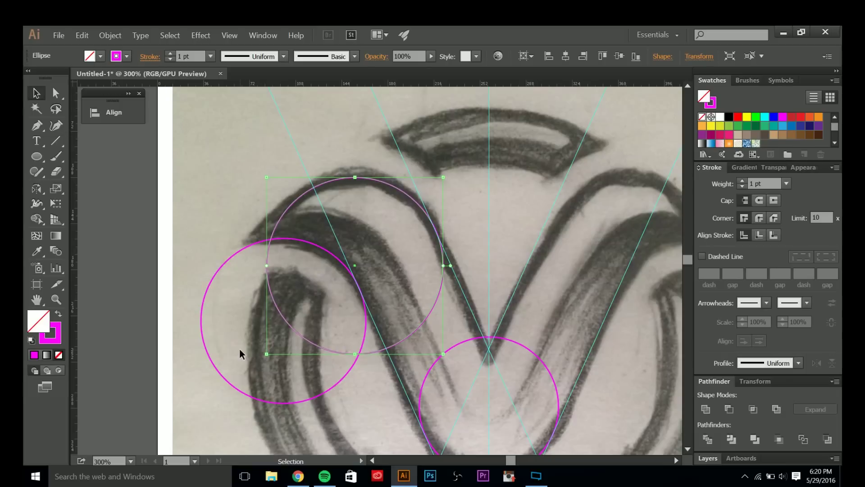
Examine up close where the upper circle meets the inner slanted guide, comparing it in outline and preview views
scroll(239, 350, up, 1)
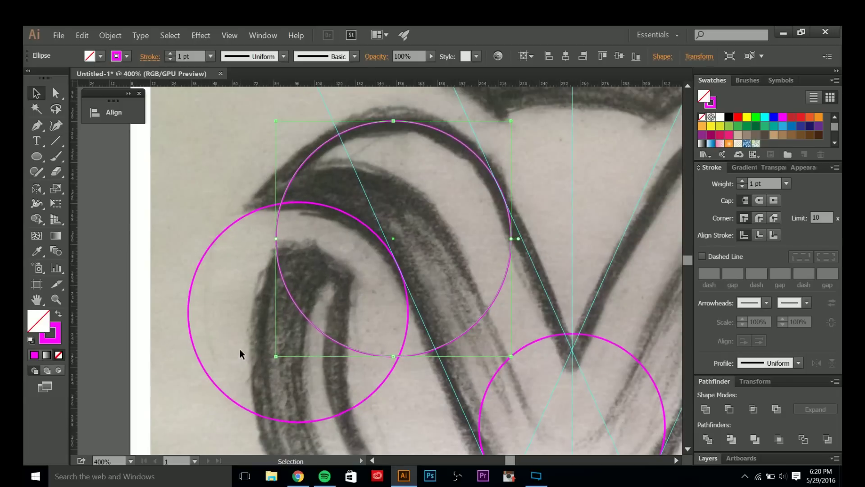
scroll(510, 170, up, 4)
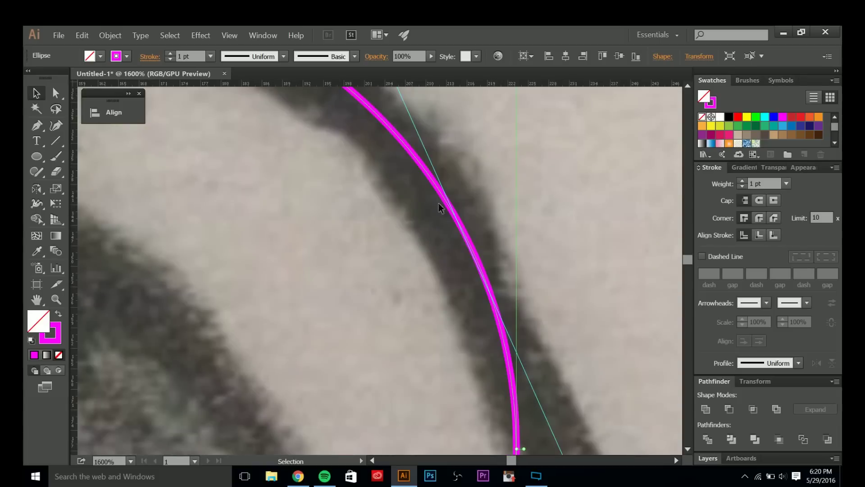
scroll(433, 199, down, 2)
drag(493, 171, 465, 186)
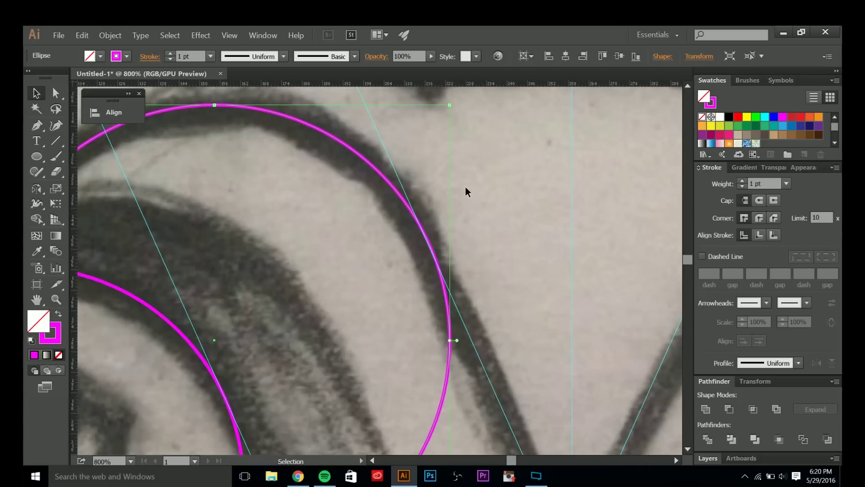
key(a)
key(ctrl+y)
key(v)
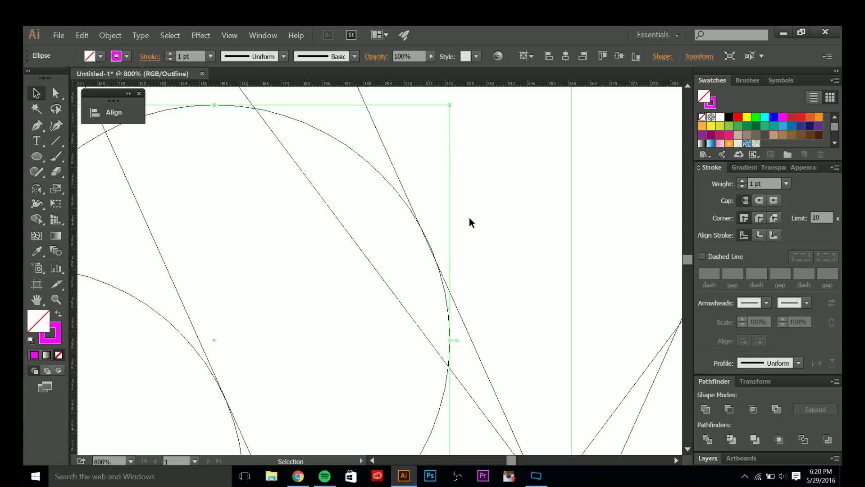
key(a)
key(v)
key(ctrl+y)
scroll(445, 246, up, 1)
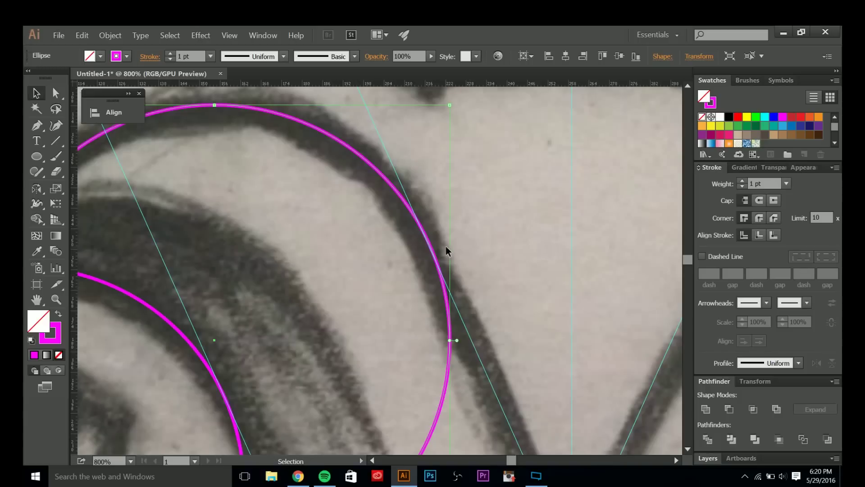
scroll(414, 302, up, 1)
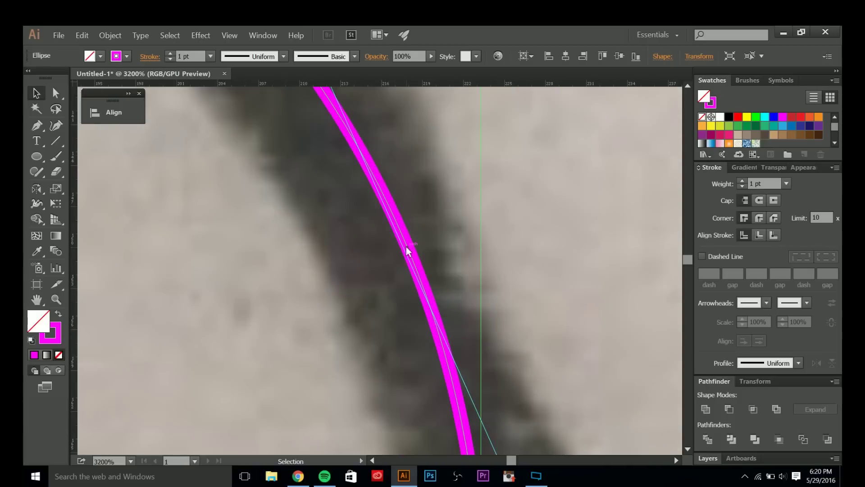
scroll(407, 250, down, 5)
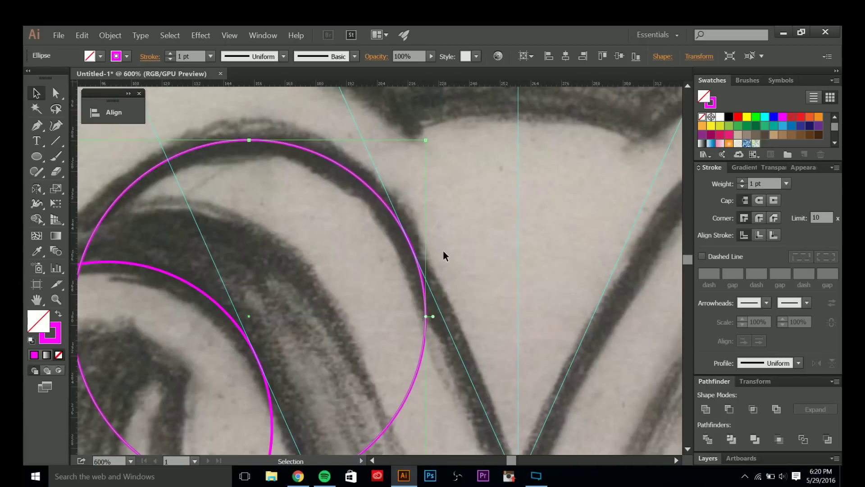
drag(444, 251, 439, 218)
scroll(479, 225, down, 1)
scroll(468, 221, down, 1)
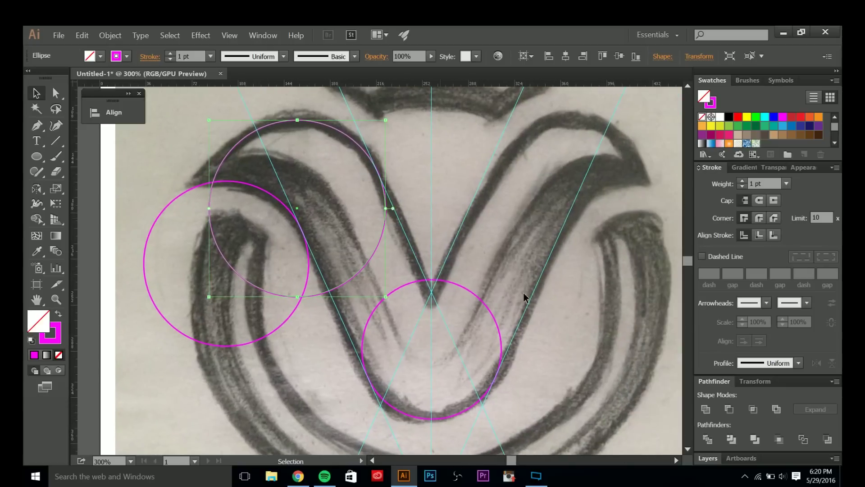
Display the layer list and deselect the upper circle
click(707, 458)
scroll(386, 223, down, 1)
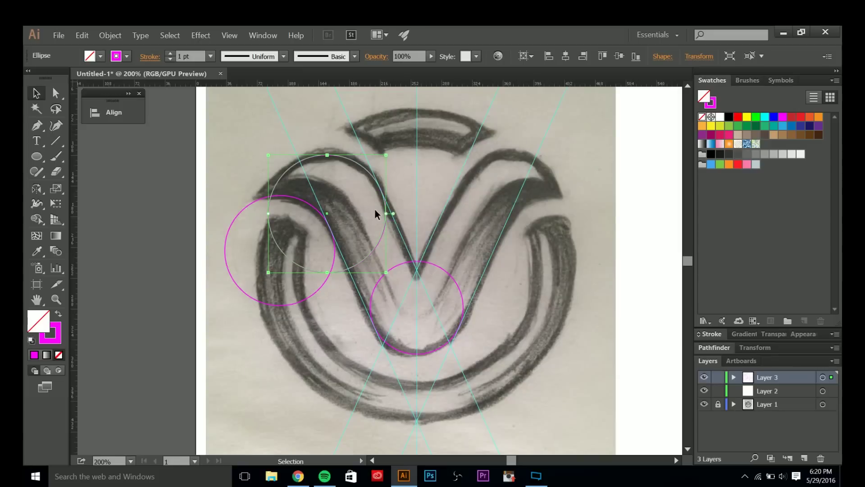
drag(348, 186, 349, 183)
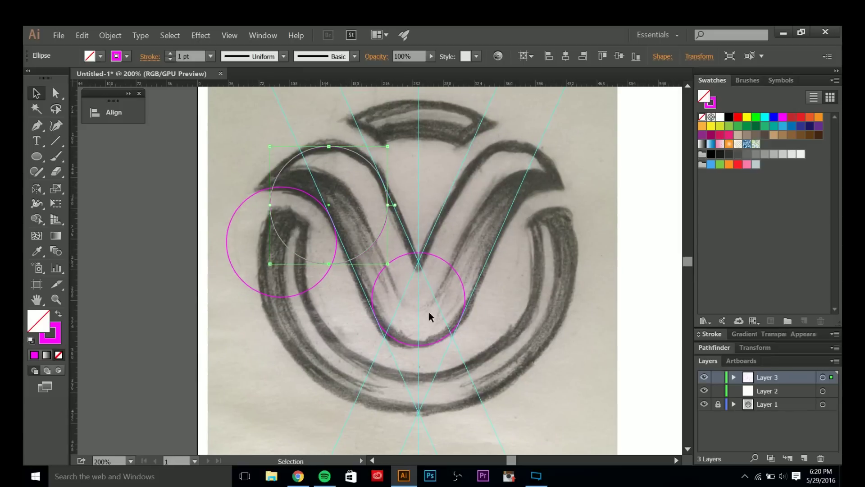
click(411, 191)
drag(400, 158, 407, 177)
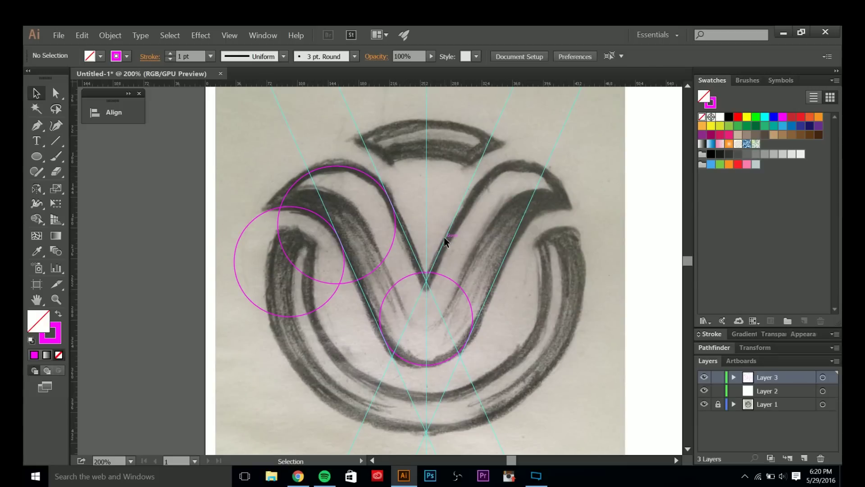
Try to fit an enlarged copy of the circle to the upper edge of the left arm's shaded band
drag(376, 181, 345, 207)
scroll(307, 227, up, 1)
drag(394, 173, 398, 169)
scroll(298, 210, up, 1)
scroll(298, 209, up, 1)
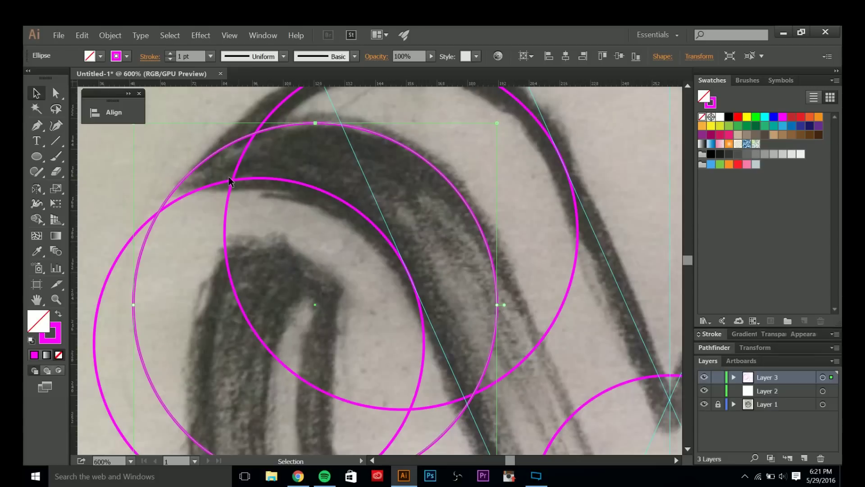
click(178, 191)
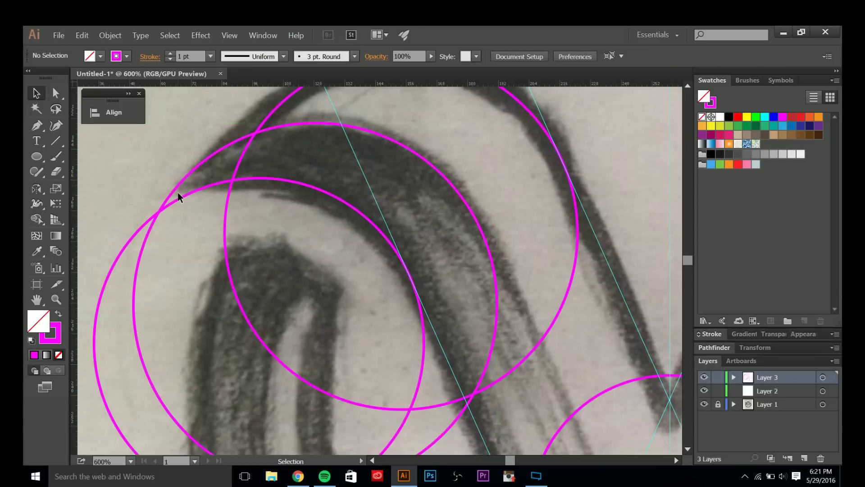
Delete the circle fitted to the upper edge of the left arm's shaded band
scroll(177, 193, down, 1)
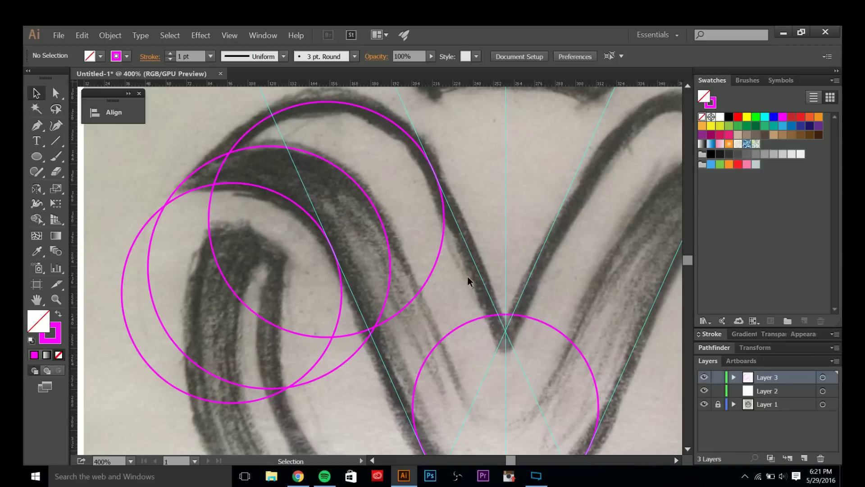
click(428, 254)
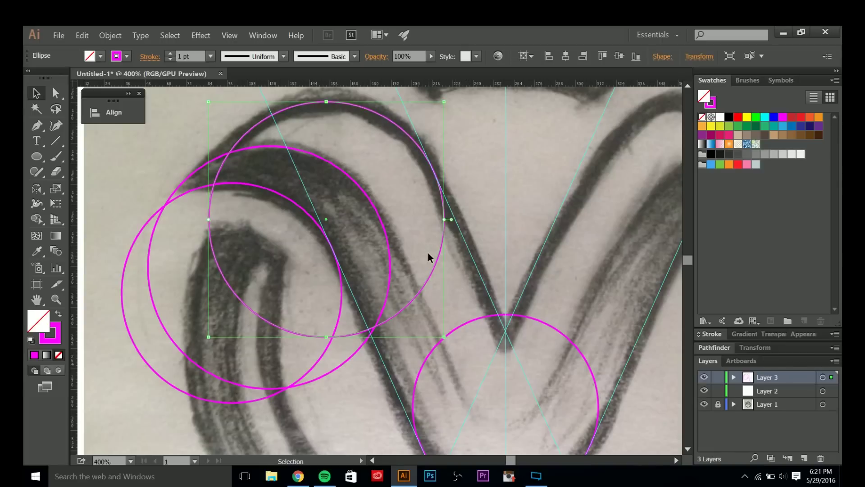
click(380, 230)
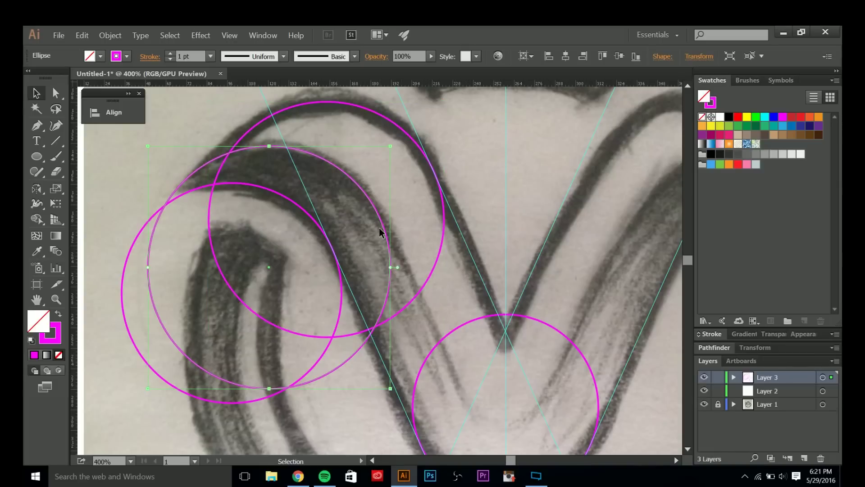
key(Delete)
Lock Layer 3 with the construction circles and make Layer 2 the active layer
scroll(379, 228, down, 3)
scroll(387, 242, up, 2)
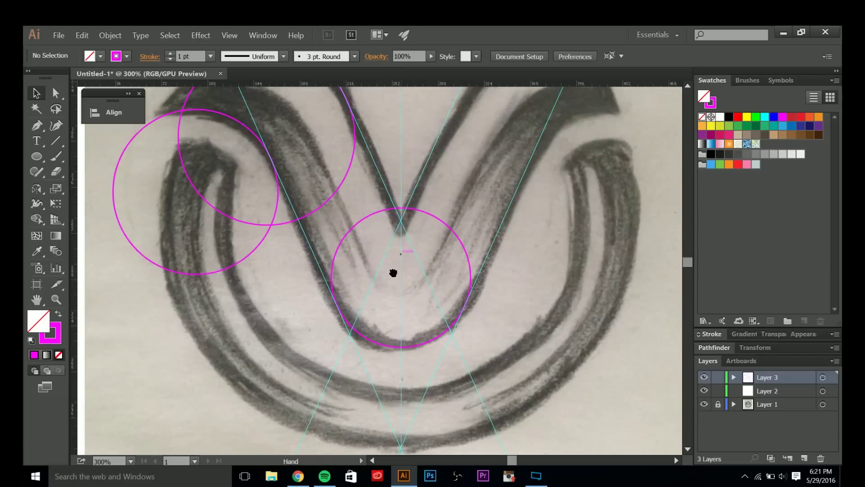
scroll(401, 252, up, 1)
scroll(408, 377, up, 1)
key(a)
click(382, 375)
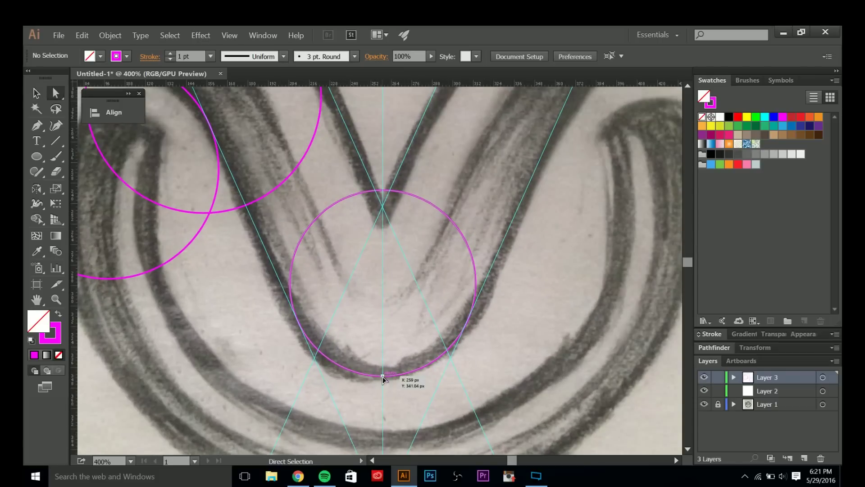
click(391, 368)
click(789, 394)
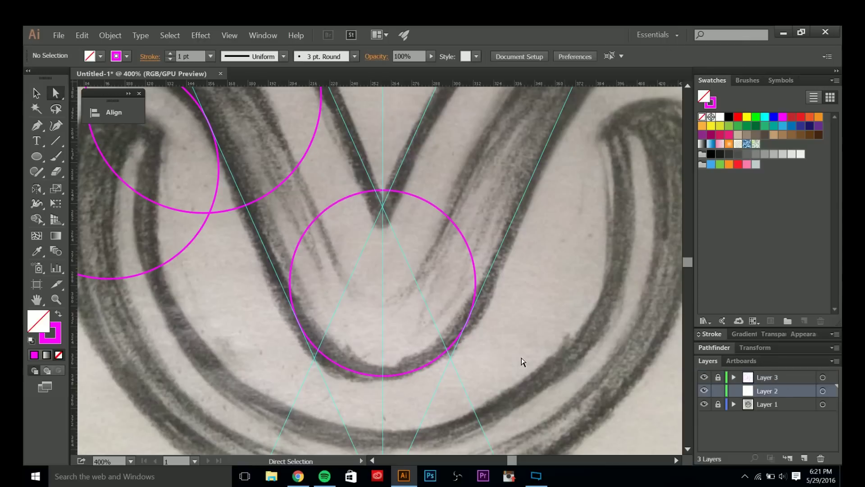
Start a Pen path where the bottom circle crosses the centre guide, pulling a horizontal handle out toward the left arm
key(p)
drag(471, 375, 647, 375)
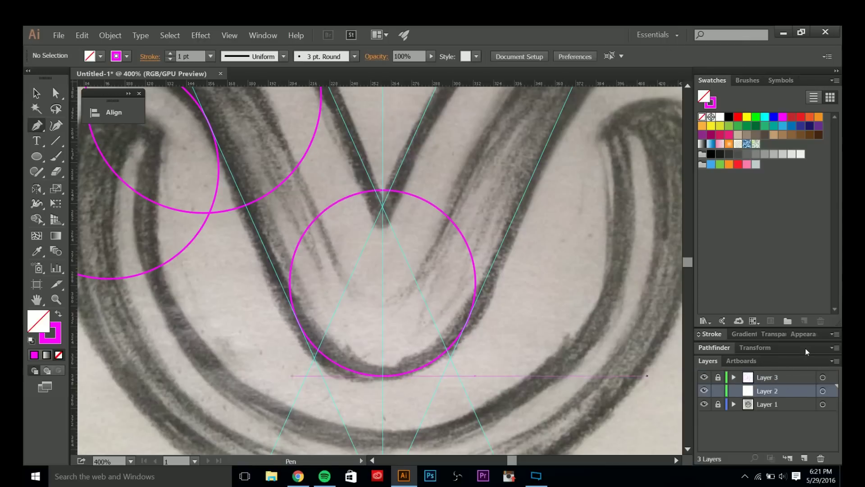
scroll(405, 342, left, 2)
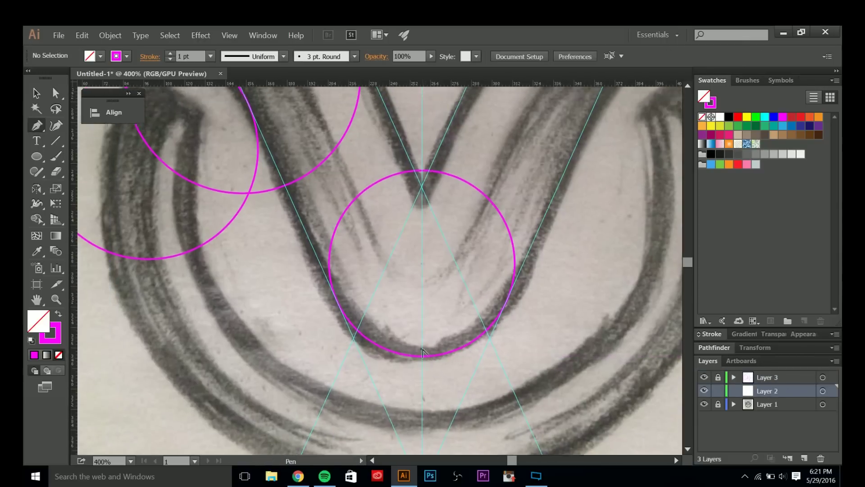
scroll(422, 360, up, 2)
scroll(421, 366, up, 1)
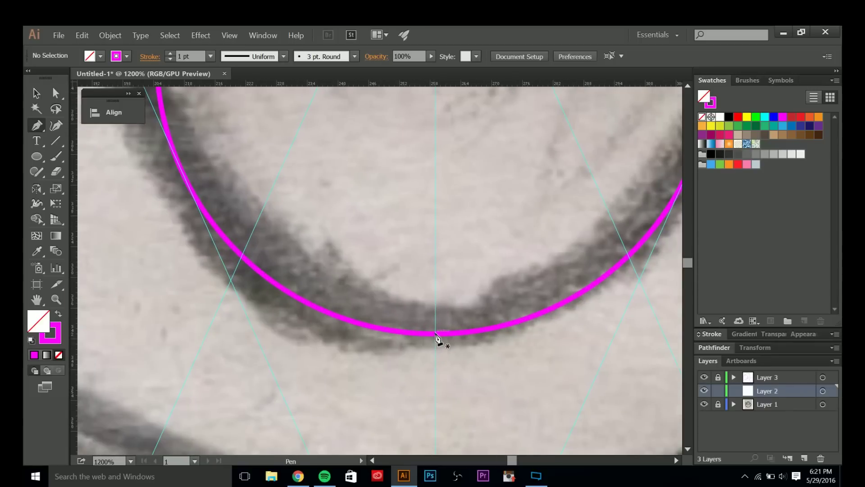
drag(435, 334, 418, 334)
drag(333, 333, 333, 333)
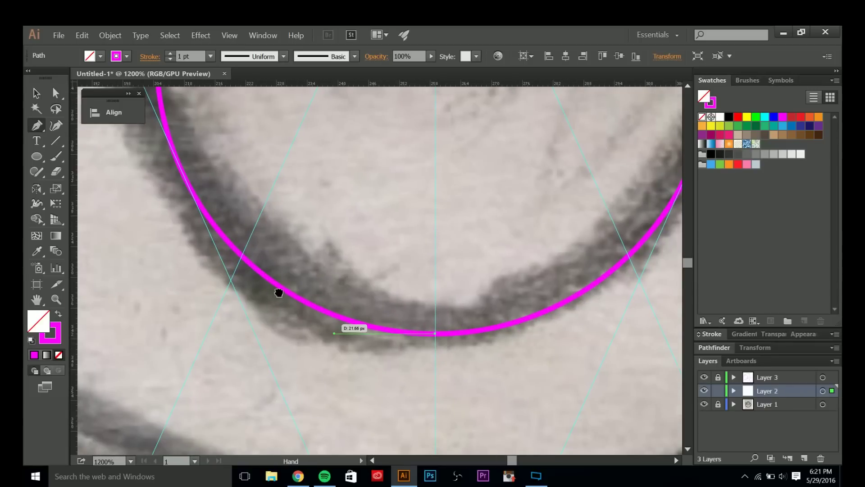
Add a smooth anchor point where the bottom circle touches the left outer guide, aligning its handle along the guide
scroll(311, 309, left, 3)
scroll(310, 308, up, 1)
drag(288, 206, 236, 90)
scroll(551, 449, down, 2)
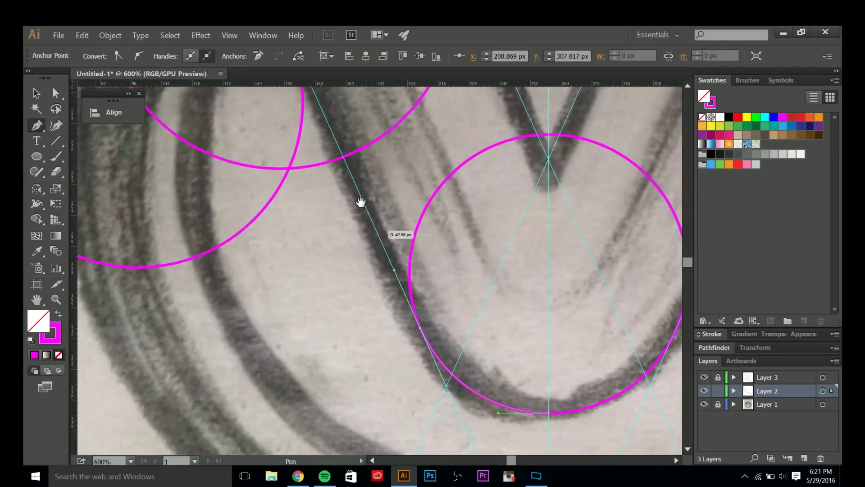
scroll(360, 203, up, 3)
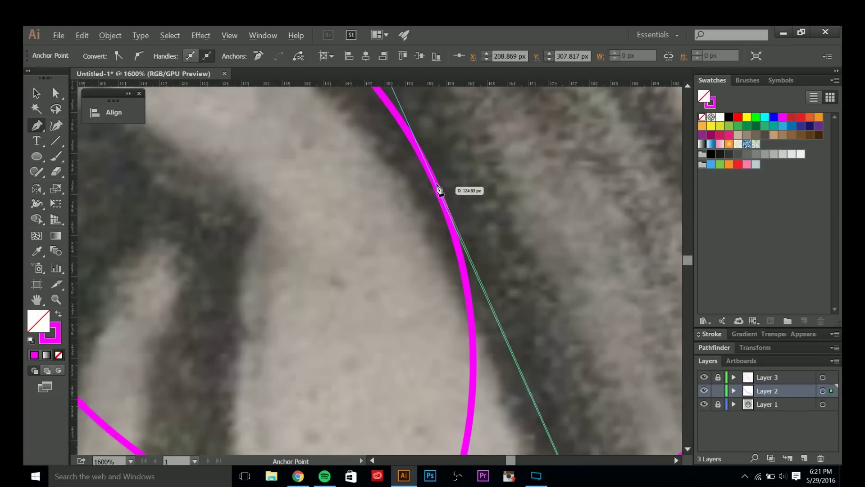
Add a smooth anchor point where the left arm's lower circle touches the outer guide, aligning its handle along the guide
click(440, 187)
drag(425, 174, 482, 296)
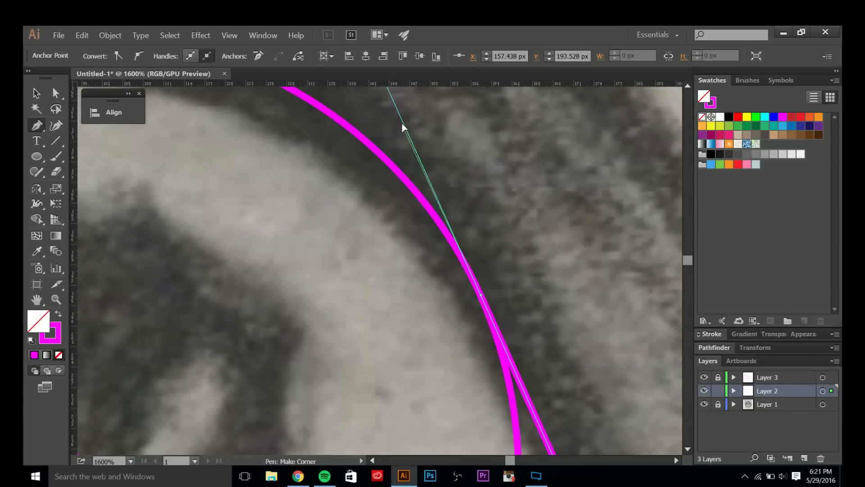
scroll(421, 177, down, 3)
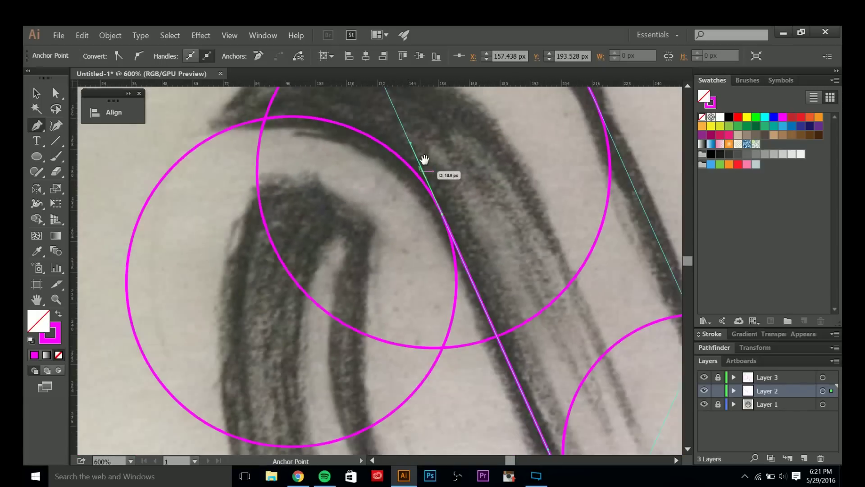
Give the open path a black fill without a stroke, set its opacity to 50%, and deselect it
scroll(92, 332, up, 2)
click(57, 315)
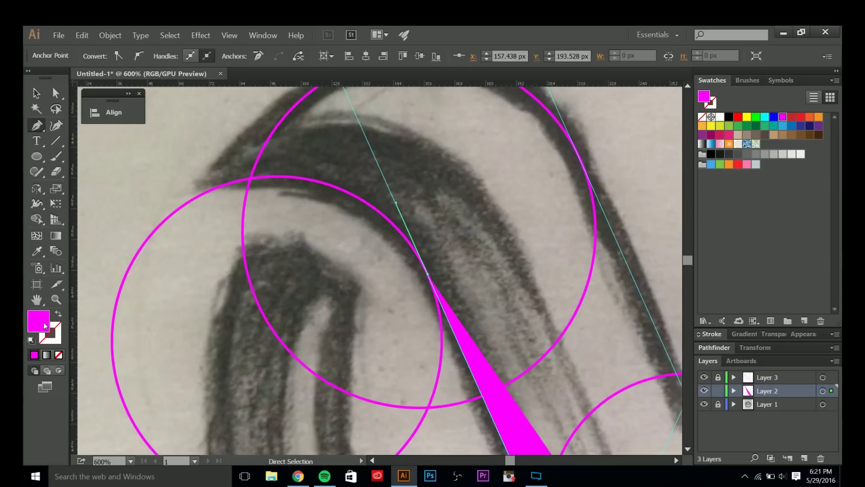
click(711, 154)
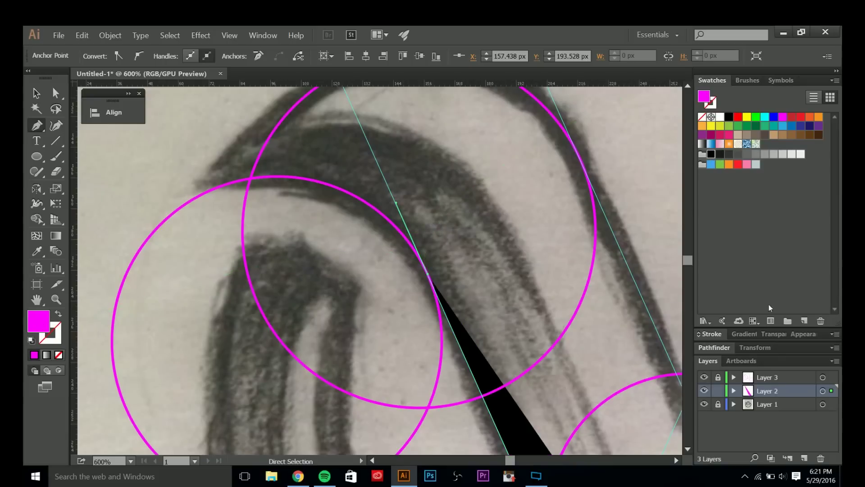
click(773, 334)
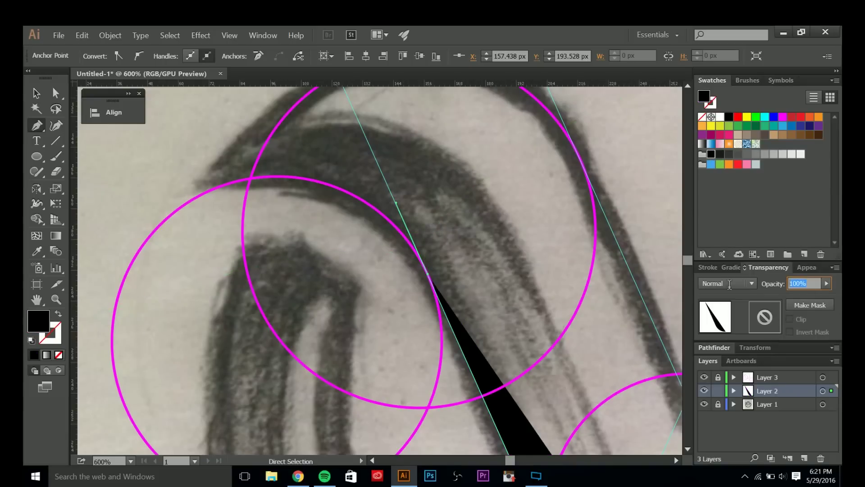
text(50)
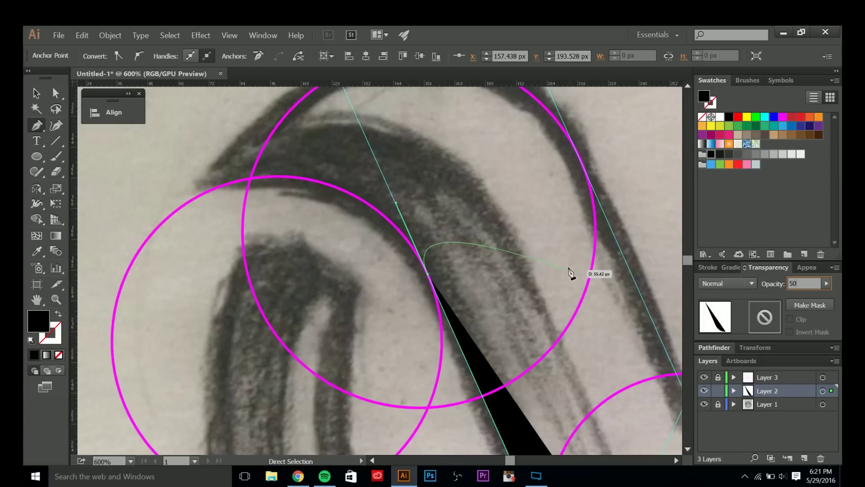
ctrl+click(531, 247)
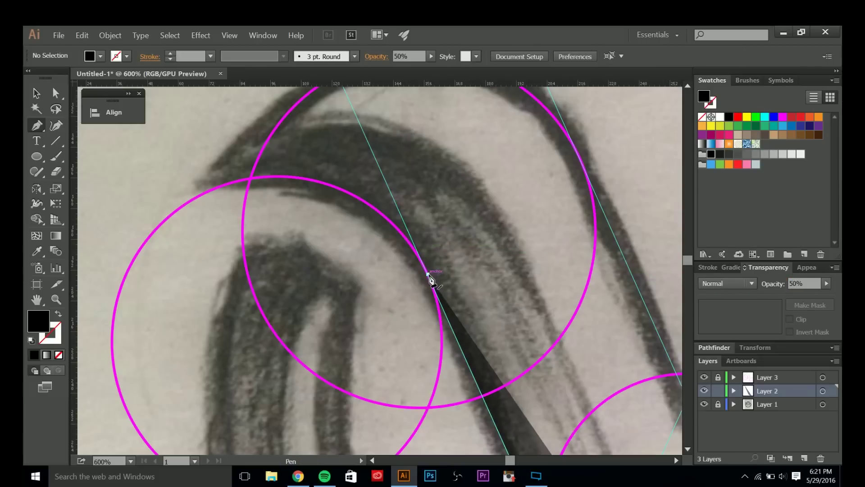
Resume the path from its last anchor and curve it along the lower circle to a smooth point at the circle's top
drag(432, 285, 481, 289)
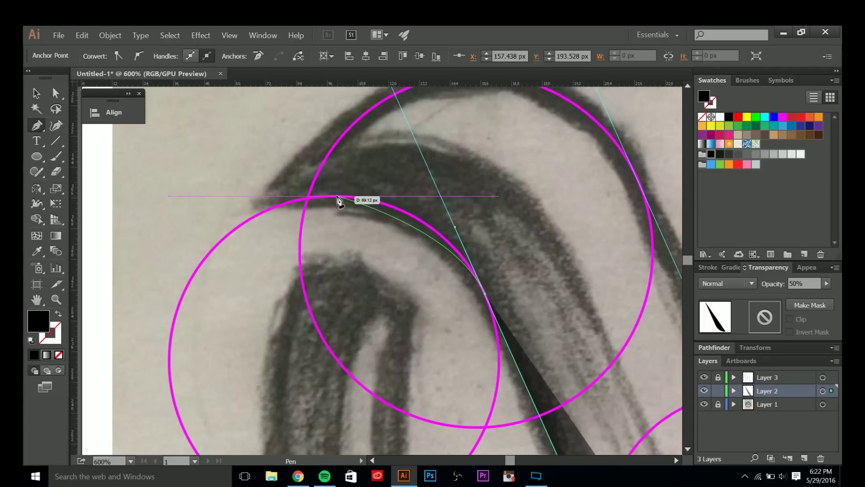
click(332, 197)
drag(332, 196, 558, 142)
Continue the path to the left arm's pointed tip and over to a smooth point at the top of the upper circle
scroll(274, 199, up, 2)
scroll(297, 204, down, 3)
scroll(303, 205, up, 1)
scroll(328, 195, up, 1)
scroll(557, 143, down, 1)
drag(547, 180, 453, 162)
drag(439, 118, 415, 116)
Curve the path along the upper circle to a smooth anchor where it touches the inner guide, aligning the handle with the guide
scroll(453, 174, up, 2)
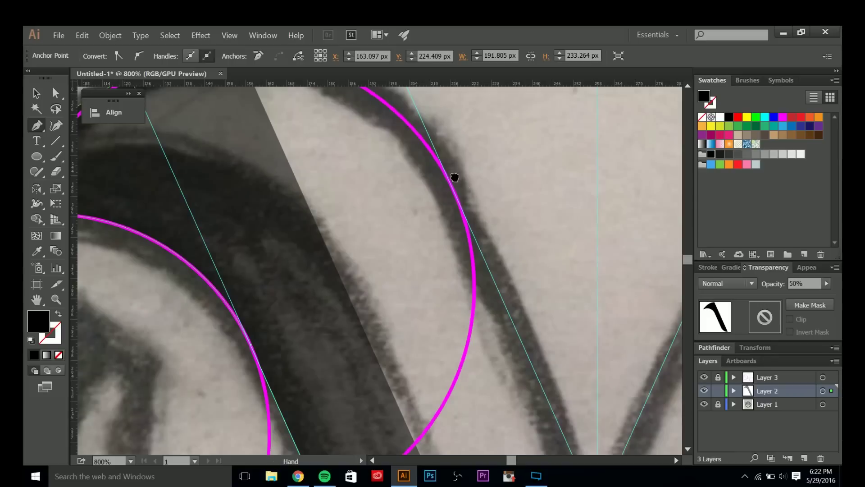
scroll(450, 167, up, 3)
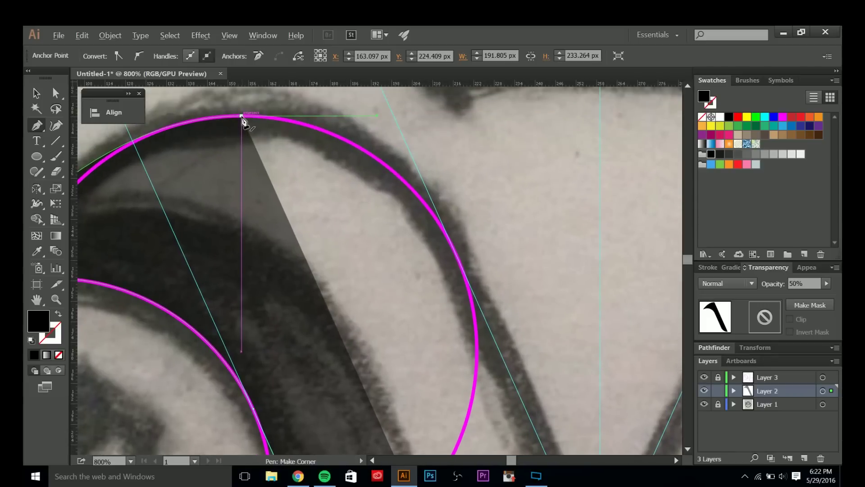
drag(243, 119, 459, 256)
drag(481, 316, 482, 317)
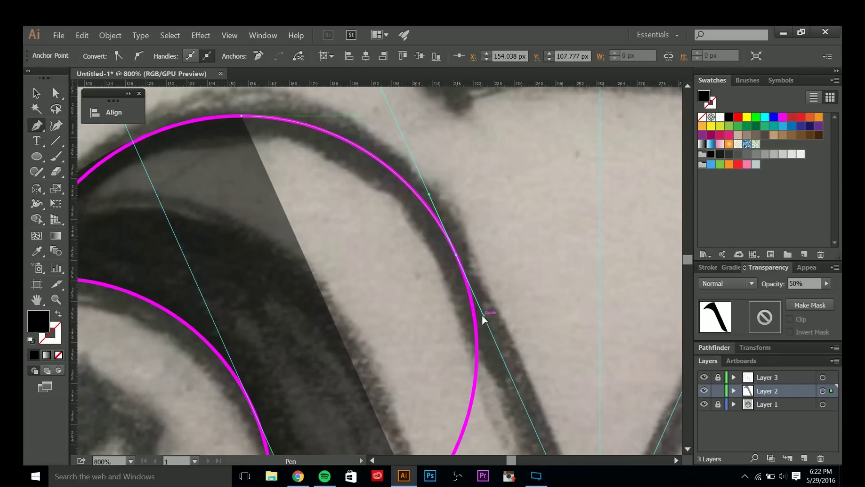
Add a corner point where the inner guides cross the centre guide and close the half-V path at the bottom circle's lowest point
scroll(484, 320, up, 5)
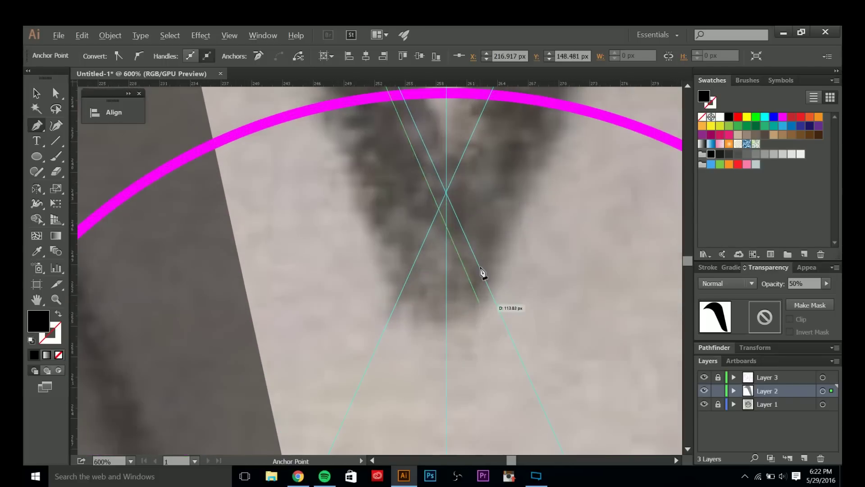
drag(483, 273, 449, 207)
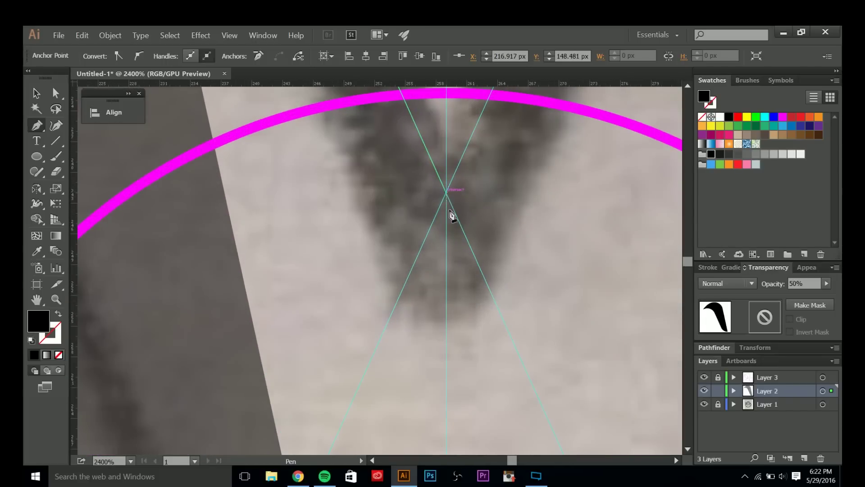
scroll(451, 216, down, 4)
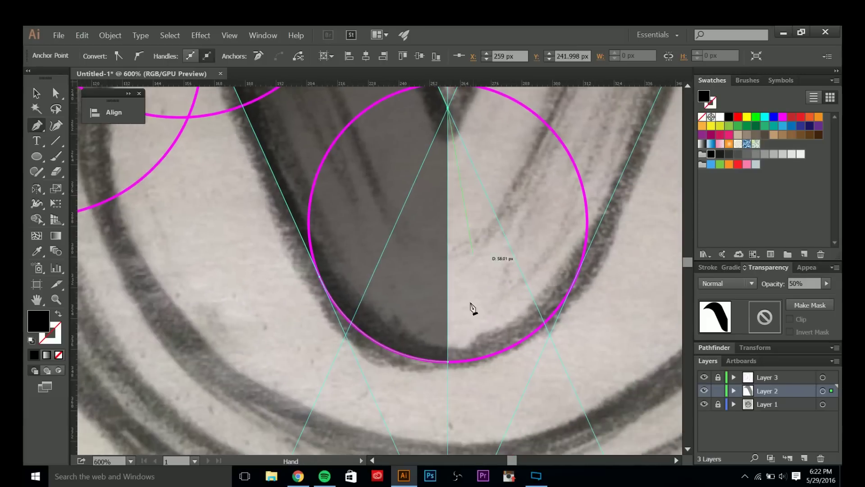
ctrl+click(449, 360)
Reflect a copy of the half-V shape across the vertical axis at the centre guide to form the right arm
key(v)
scroll(470, 288, down, 4)
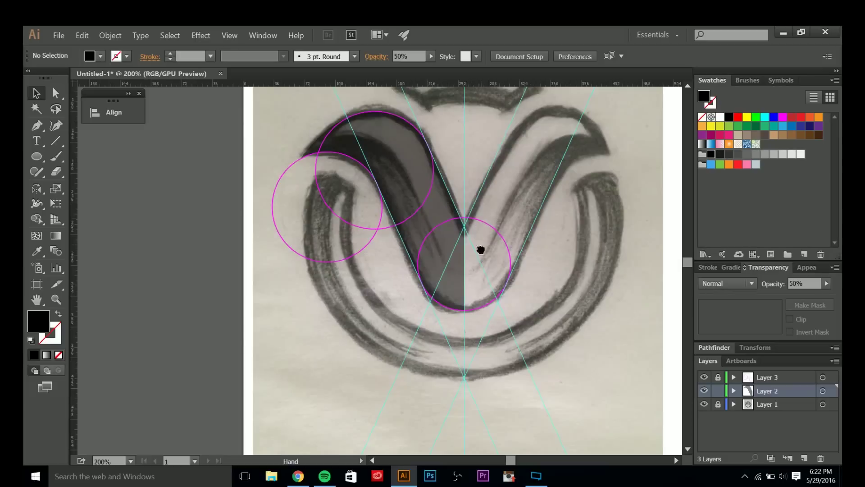
click(427, 290)
scroll(458, 315, up, 3)
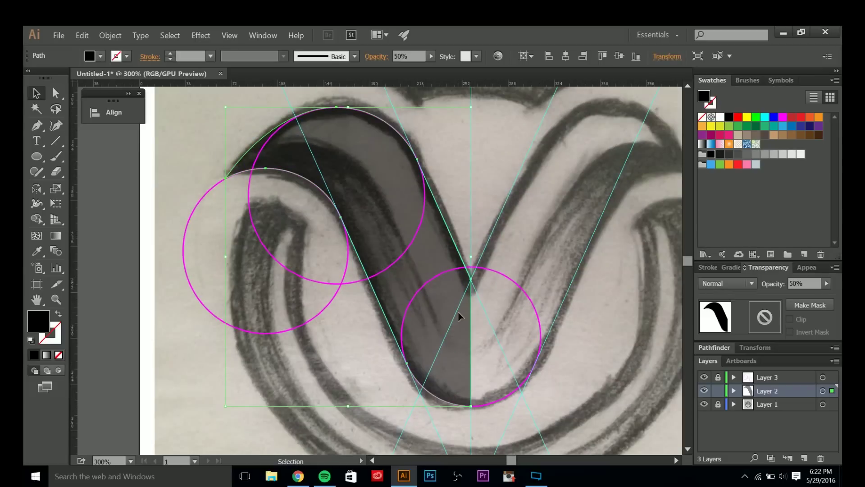
key(o)
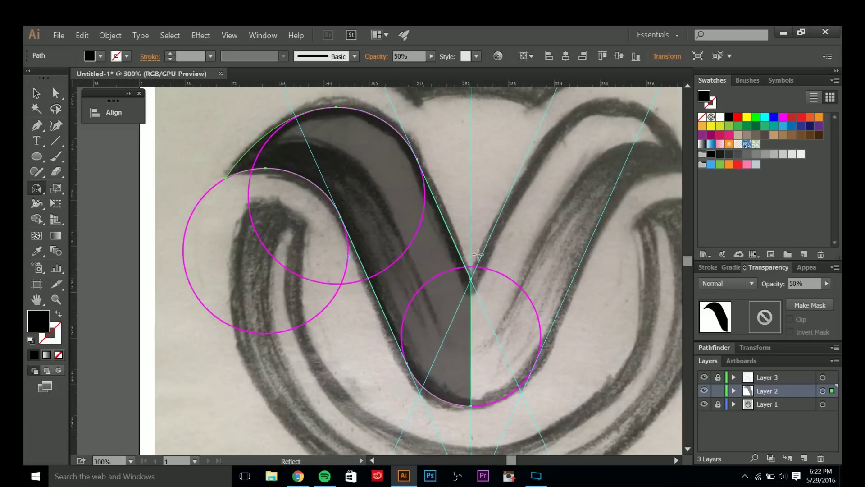
alt+click(470, 278)
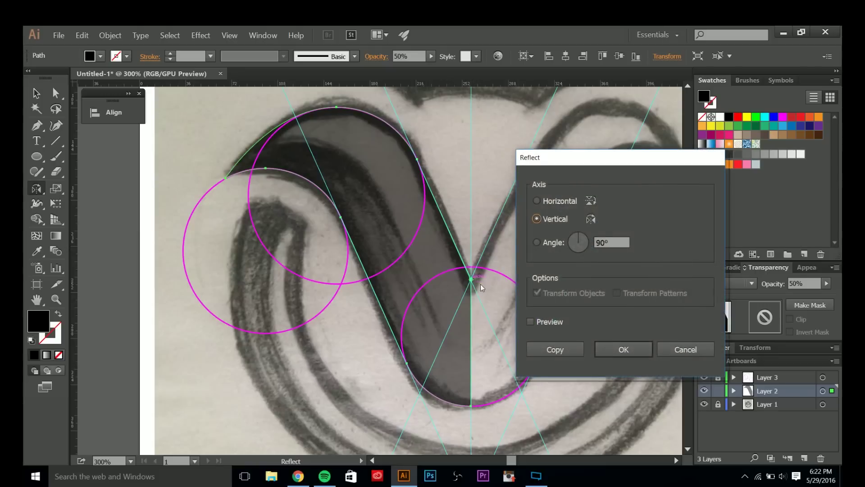
click(553, 349)
key(v)
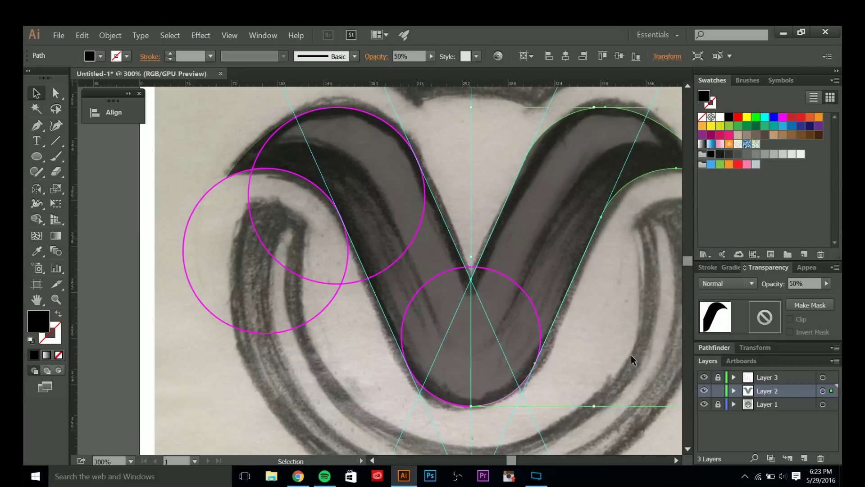
Deselect the artwork and hide Layer 3 with the construction circles and Layer 1 with the sketch
click(704, 377)
click(553, 342)
click(704, 404)
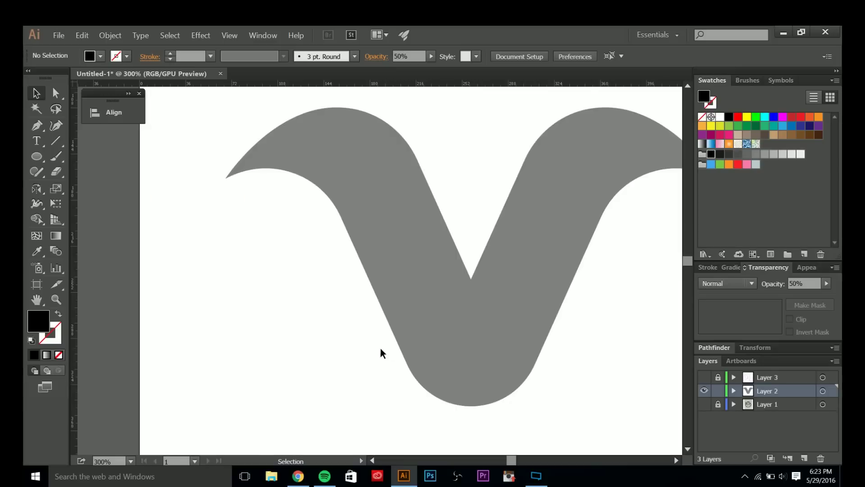
Examine the V silhouette's symmetry and curves at several magnifications
scroll(380, 348, down, 5)
scroll(429, 416, up, 4)
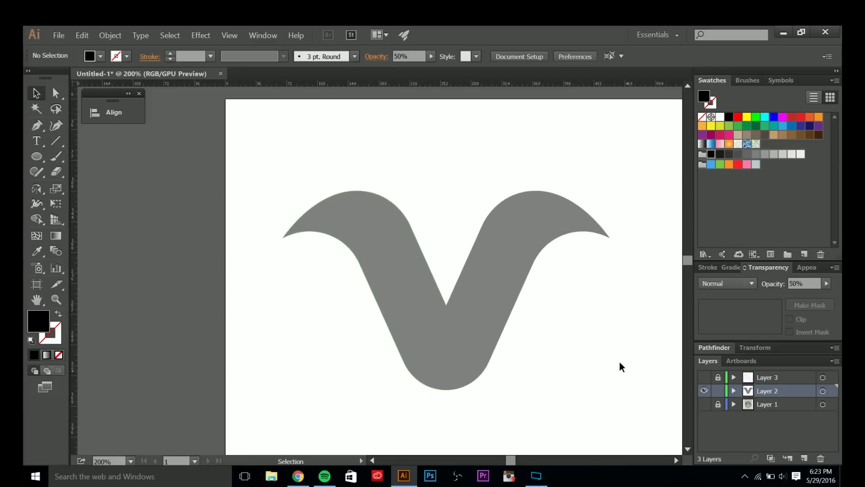
scroll(450, 195, down, 2)
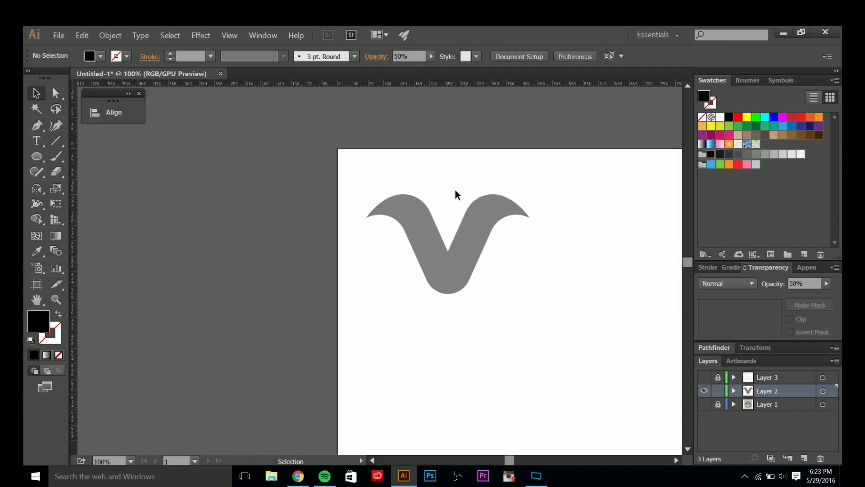
scroll(457, 192, up, 1)
scroll(450, 195, up, 1)
scroll(532, 246, down, 1)
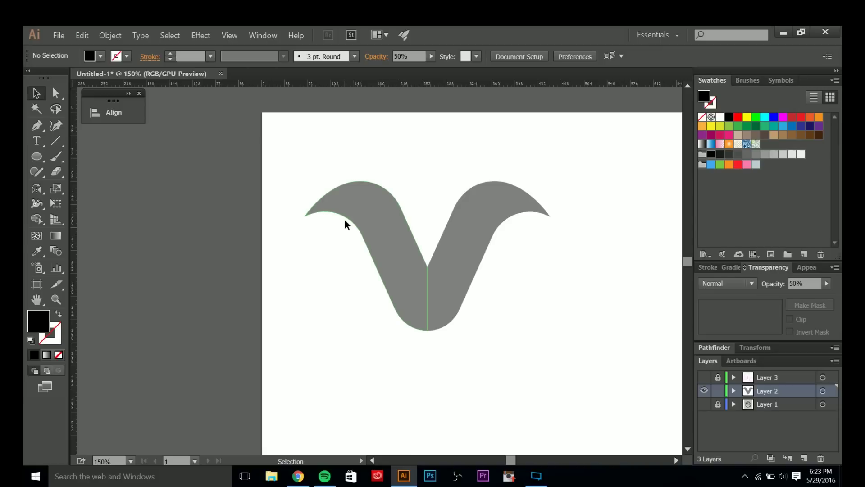
scroll(415, 345, down, 3)
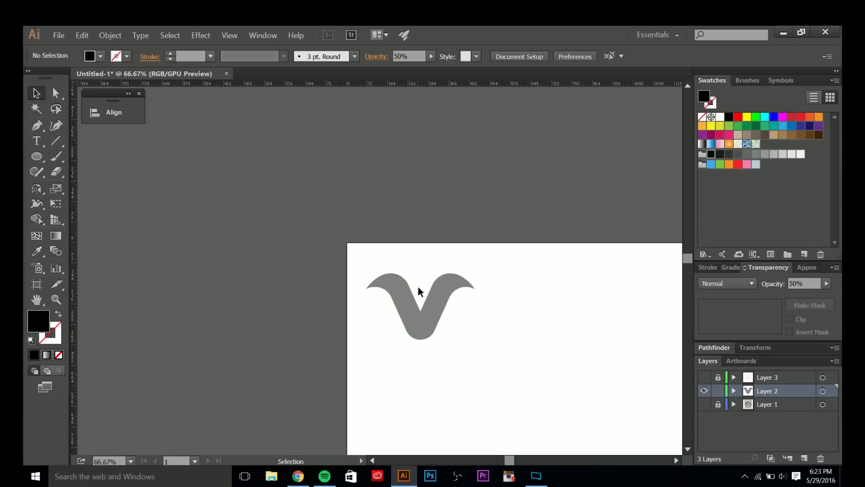
scroll(418, 288, up, 5)
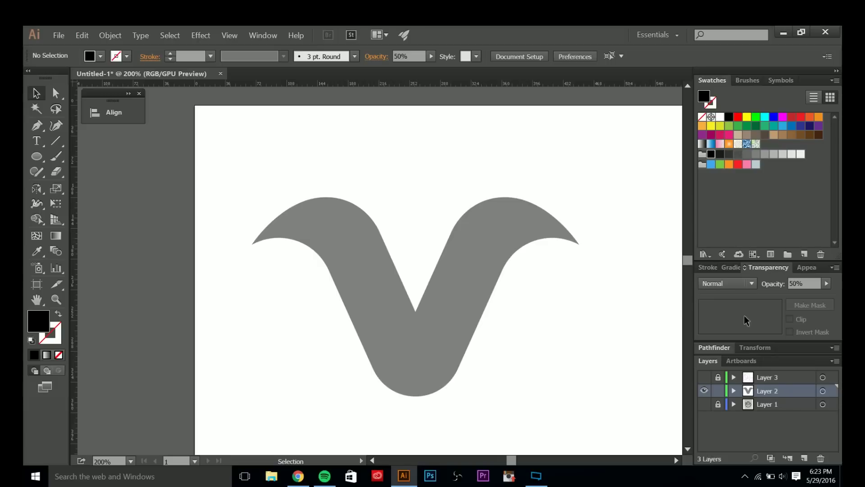
Show Layer 3 again and enlarge the left arm's lower construction circle outward from its lower-left corner
click(705, 378)
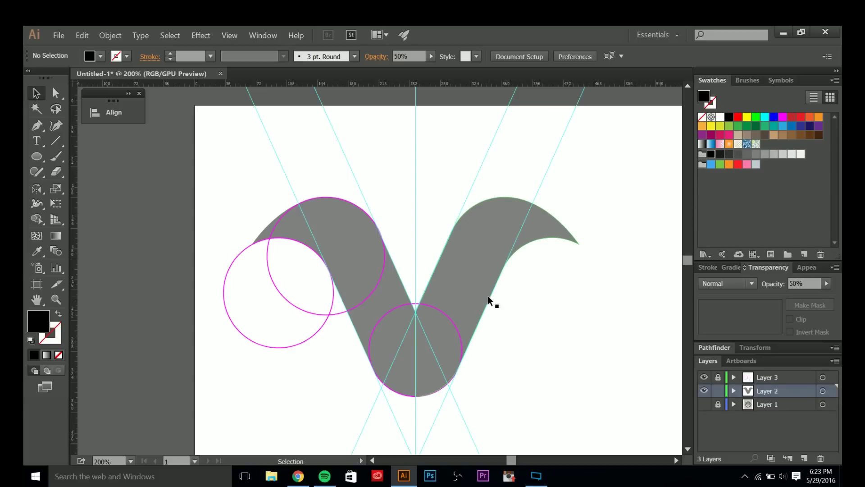
drag(521, 353, 522, 338)
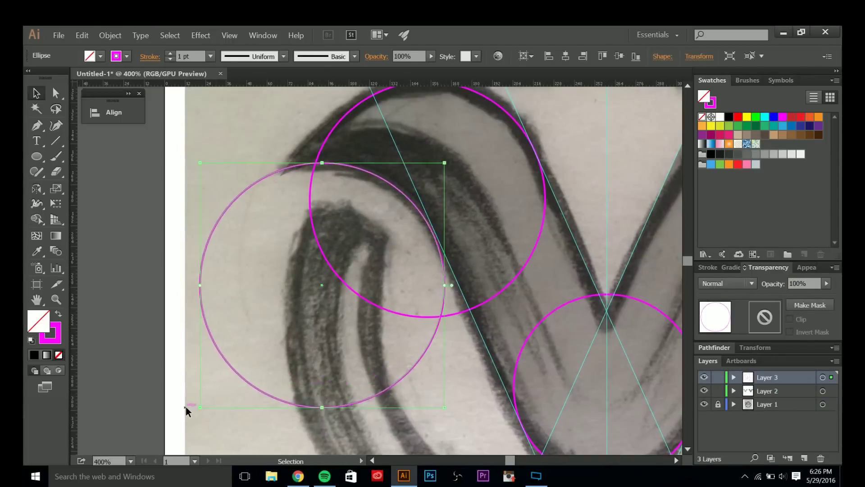
drag(186, 406, 158, 443)
key(ctrl+equal)
key(ctrl+equal)
key(ctrl+equal)
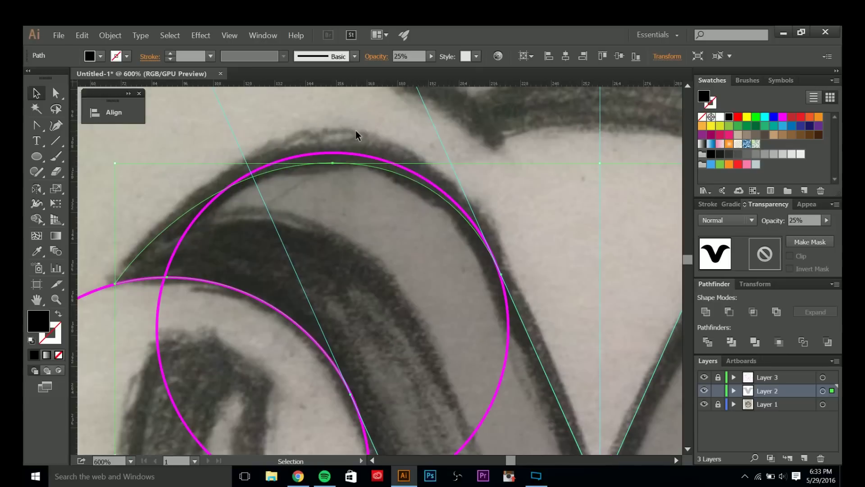
Toggle Layer 2's visibility to compare the traced V with the sketch
key(a)
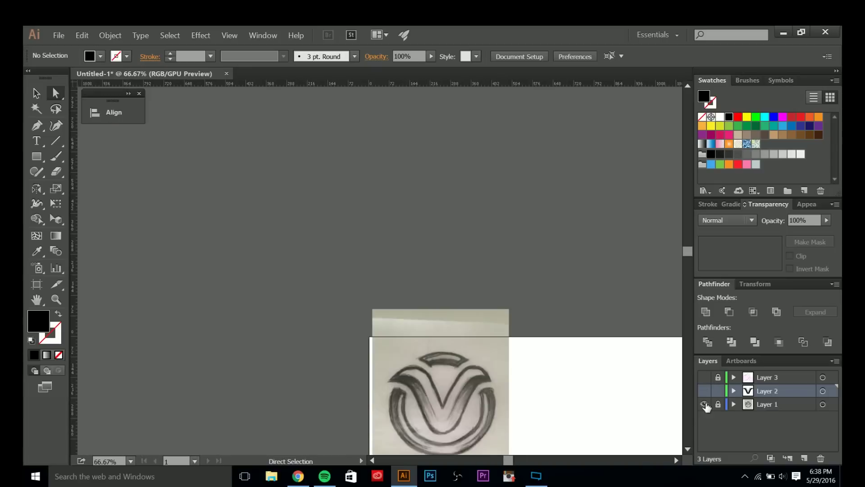
click(704, 391)
click(704, 390)
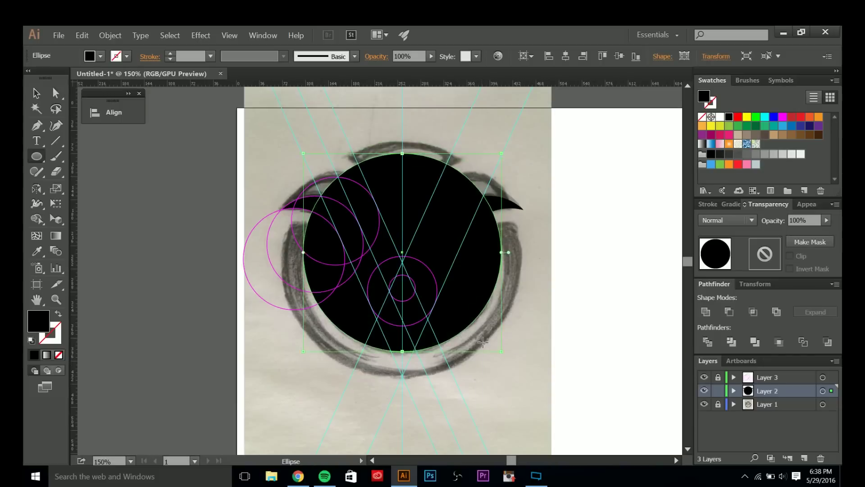
Draw a black circle out to the sketched ring's outer edge and release the compound path of the ring cut from it
drag(512, 367, 524, 378)
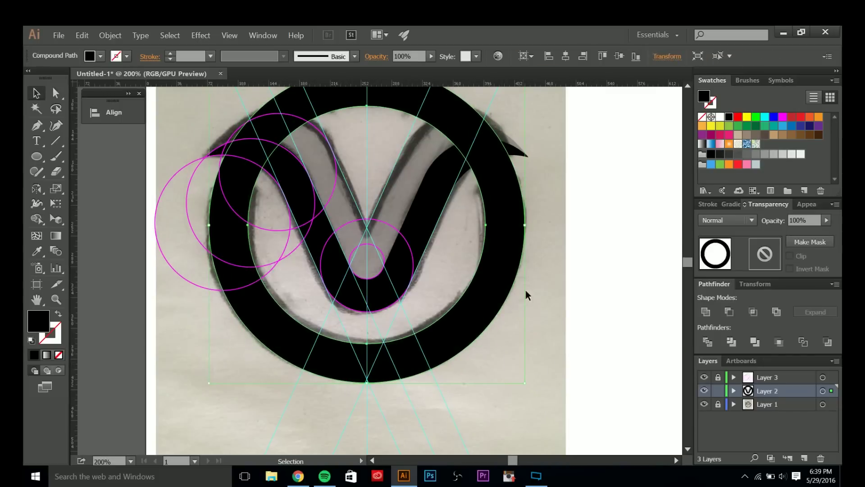
right_click(513, 283)
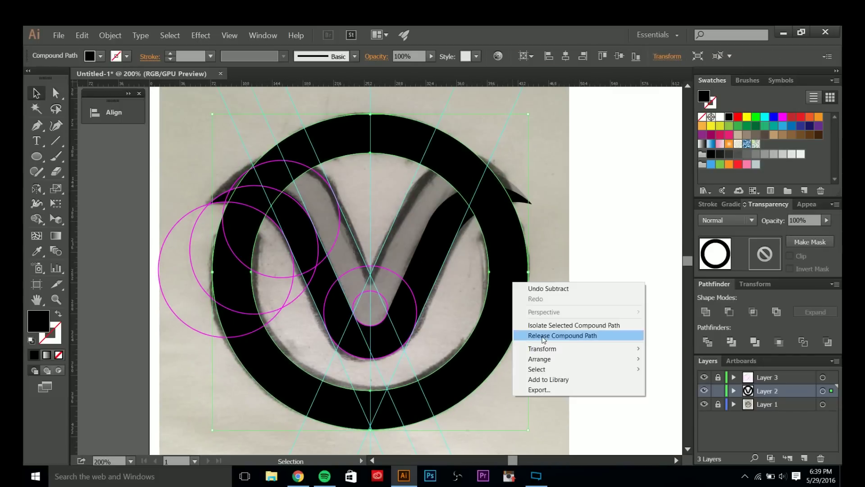
click(544, 336)
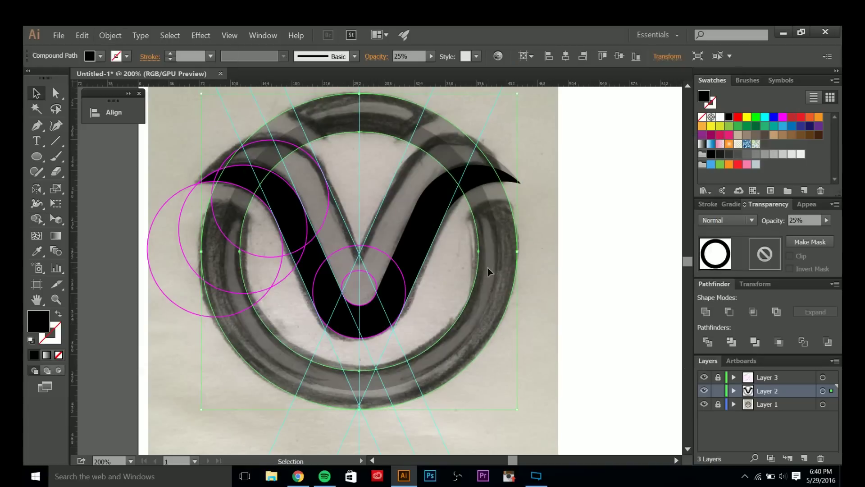
Hide Layer 3 and add the three-colour silver group from the Metal library to the document swatches
click(704, 377)
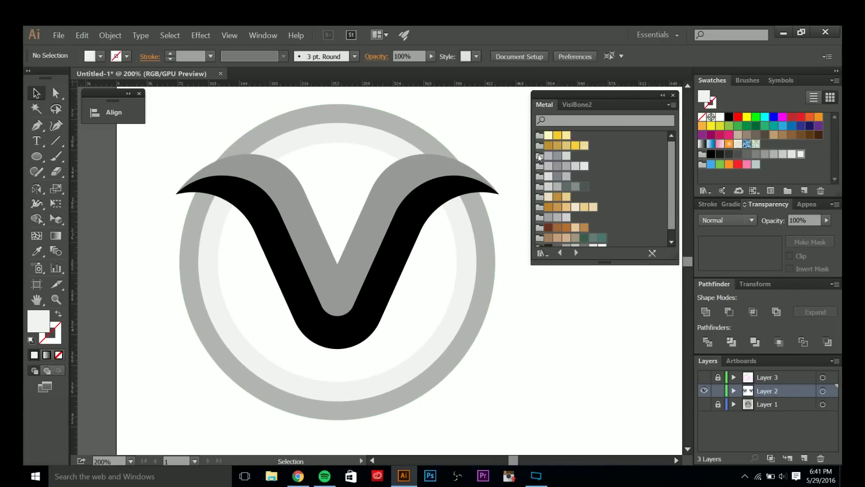
click(540, 156)
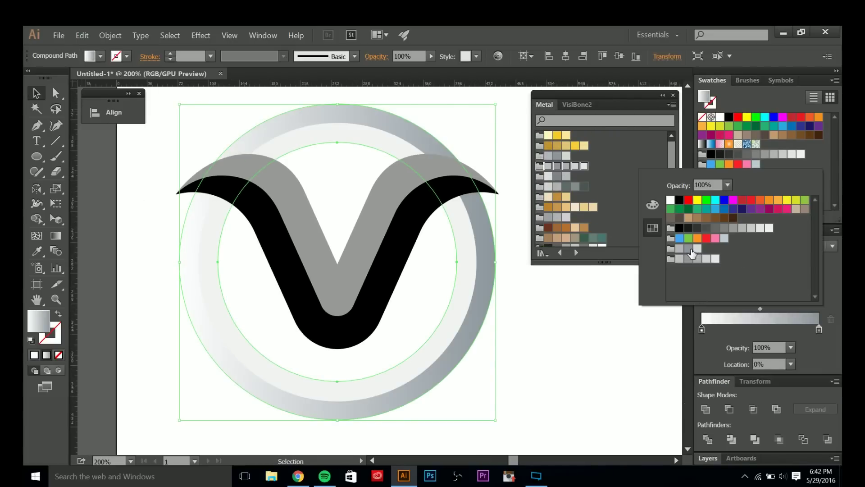
Recolour the ring bands' gradient stops with the silver metal swatches and run the linear gradients vertically at -90°
click(690, 249)
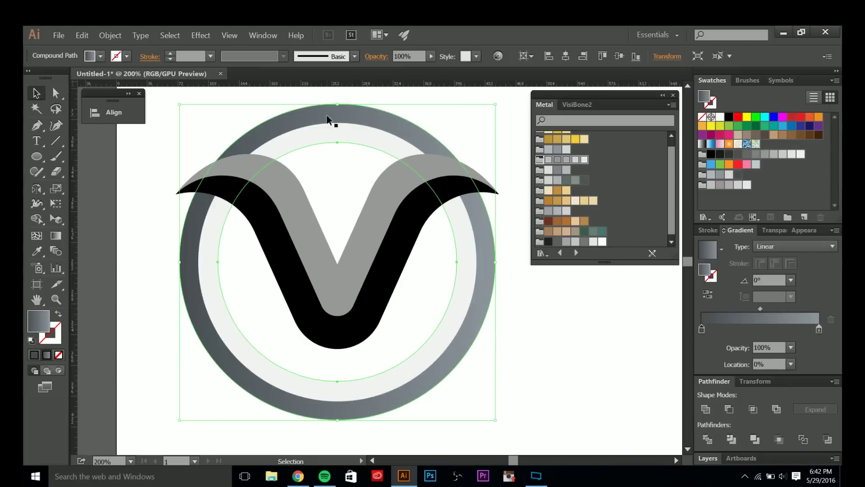
drag(337, 122, 338, 399)
click(702, 328)
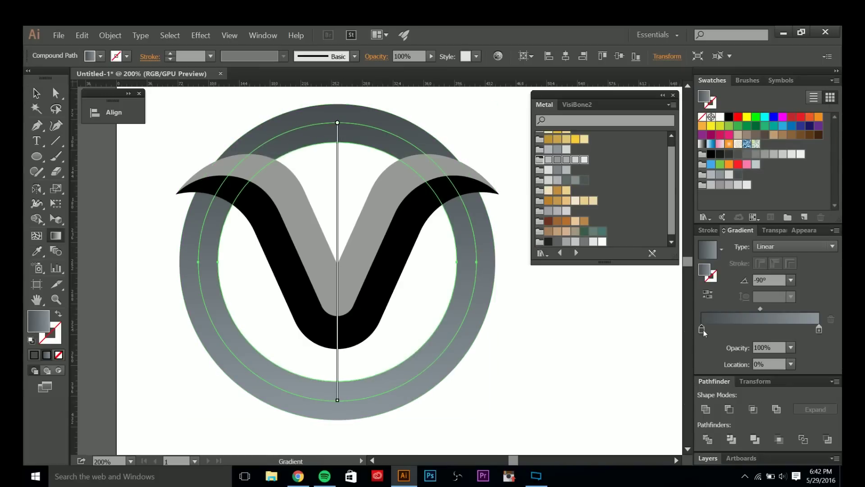
double_click(819, 329)
click(698, 249)
drag(329, 421, 329, 421)
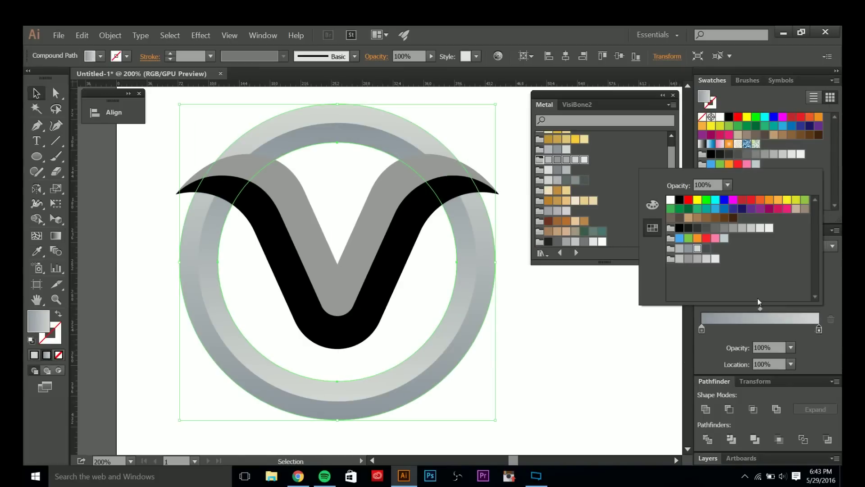
double_click(39, 327)
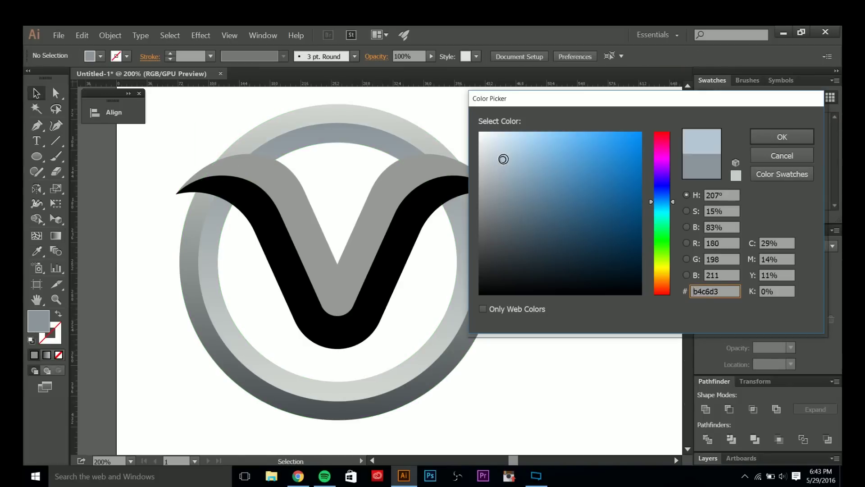
click(780, 155)
key(ctrl+z)
double_click(38, 321)
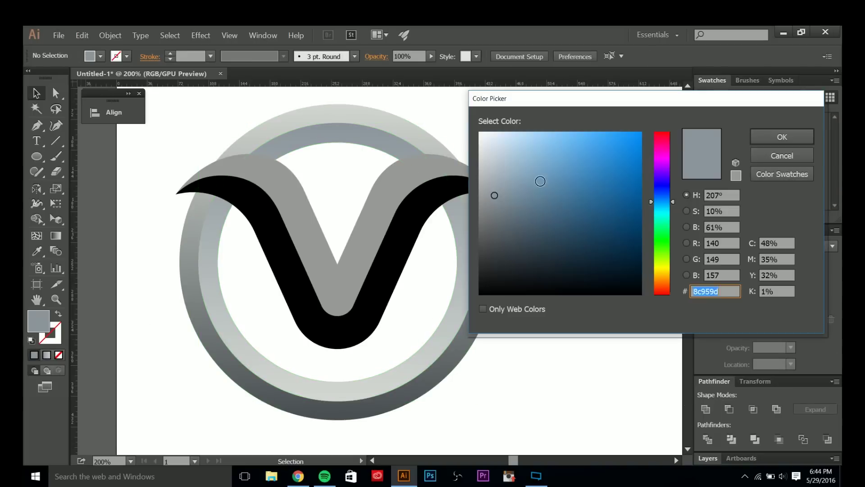
key(Escape)
key(ctrl+shift+a)
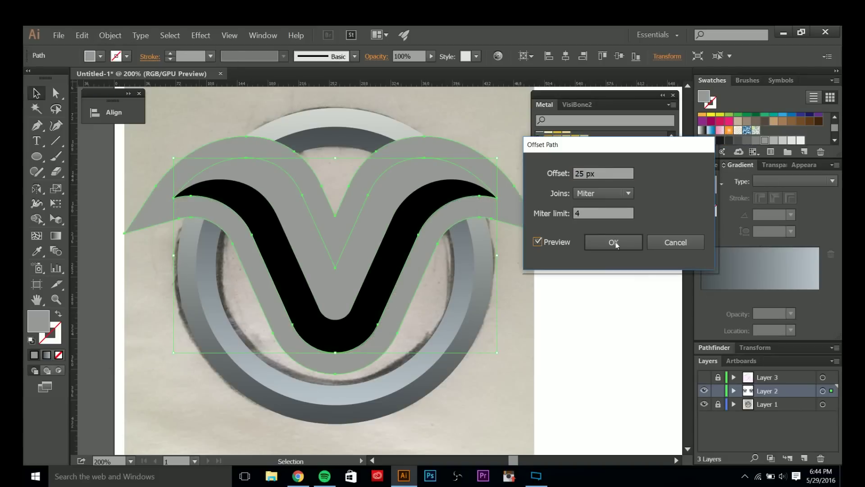
Offset the V's outline by 25 px with miter joins and use the offset shape to cut gaps in the outer ring
click(615, 241)
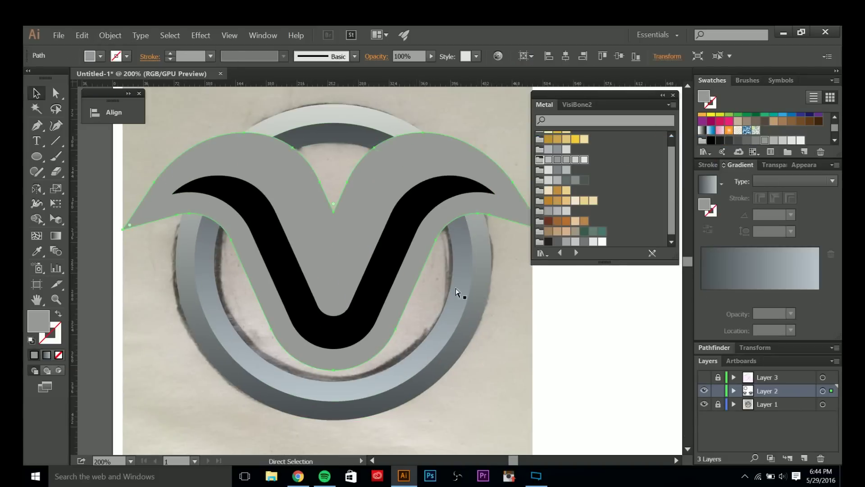
click(463, 301)
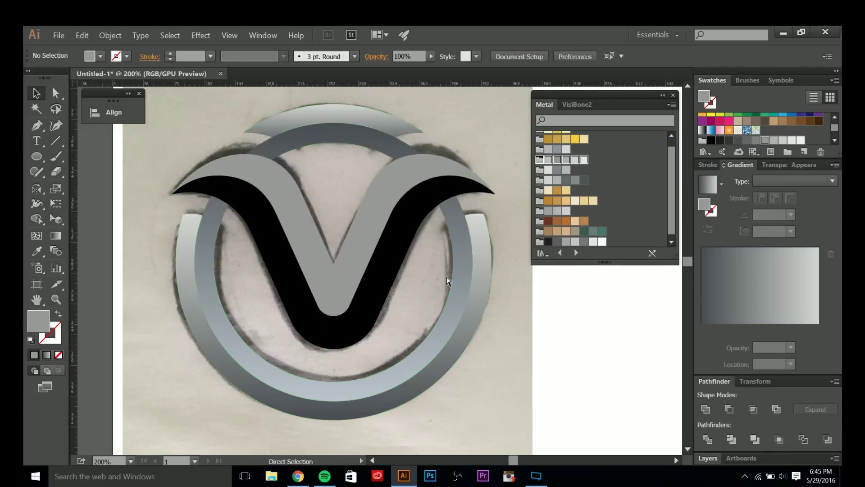
right_click(425, 281)
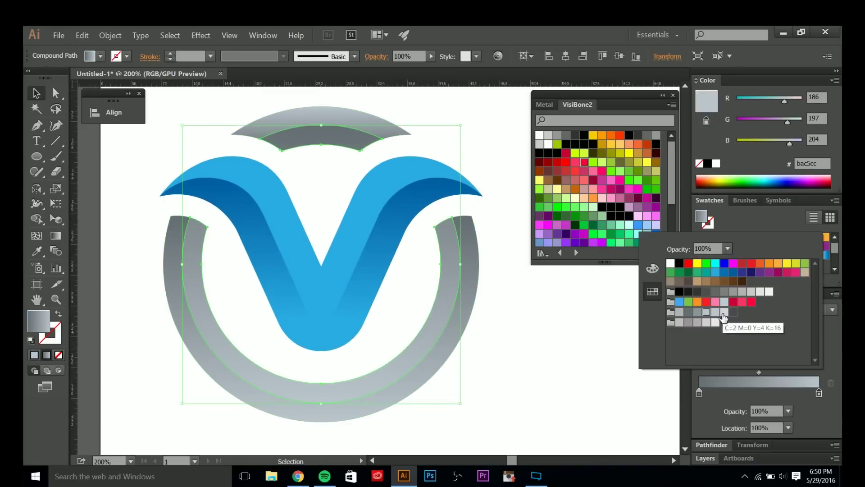
Deselect the inner ring, hide the Layer 1 sketch and show the Layer 2 artwork again
click(515, 380)
double_click(44, 328)
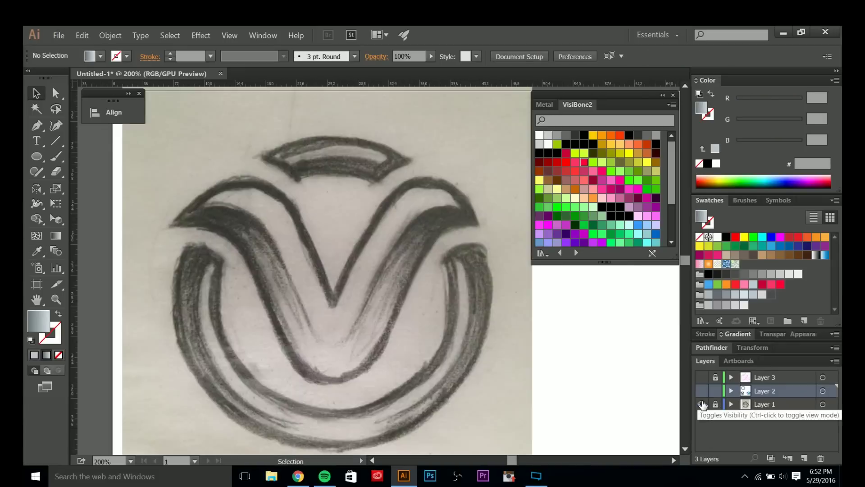
click(702, 405)
click(702, 390)
Select all the artwork and start Shape Builder to clean up the top cap's uneven lower corner
key(ctrl+plus)
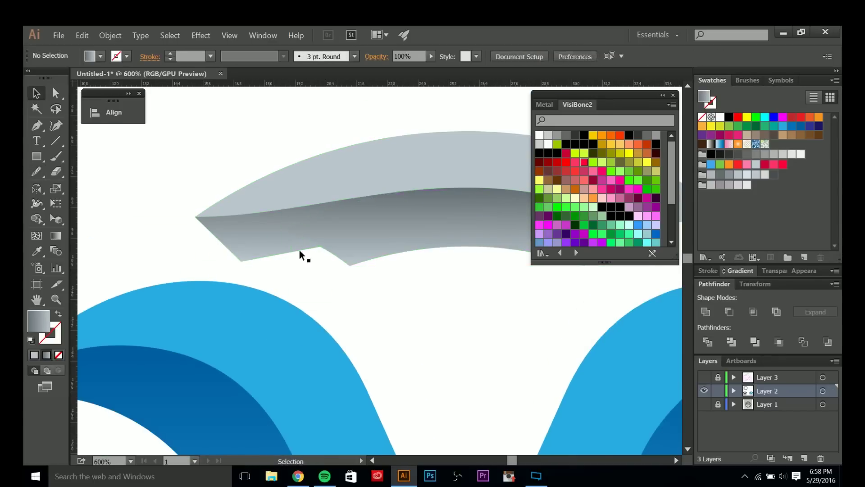
key(ctrl+a)
key(shift+m)
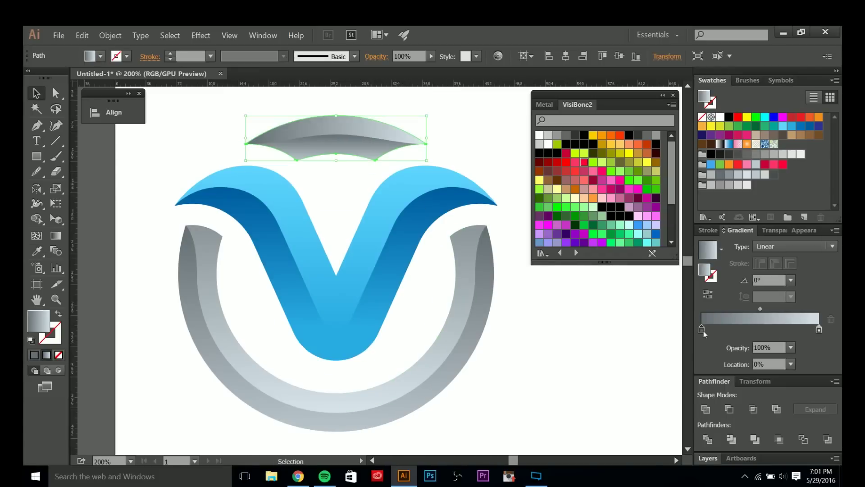
Recolour the first stop of the top cap's linear gradient with a swatch and run the gradient vertically at -90°
double_click(702, 330)
click(742, 243)
key(g)
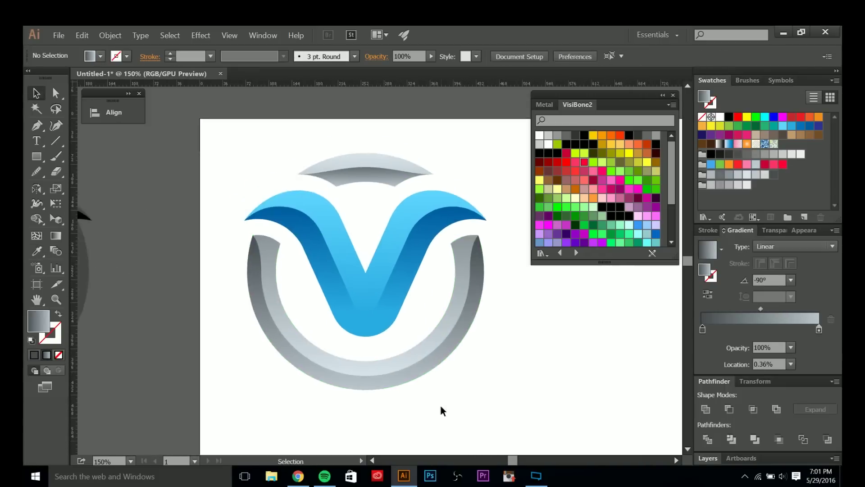
Show the Layer 1 sketch beside the finished logo and switch to Photoshop
click(704, 405)
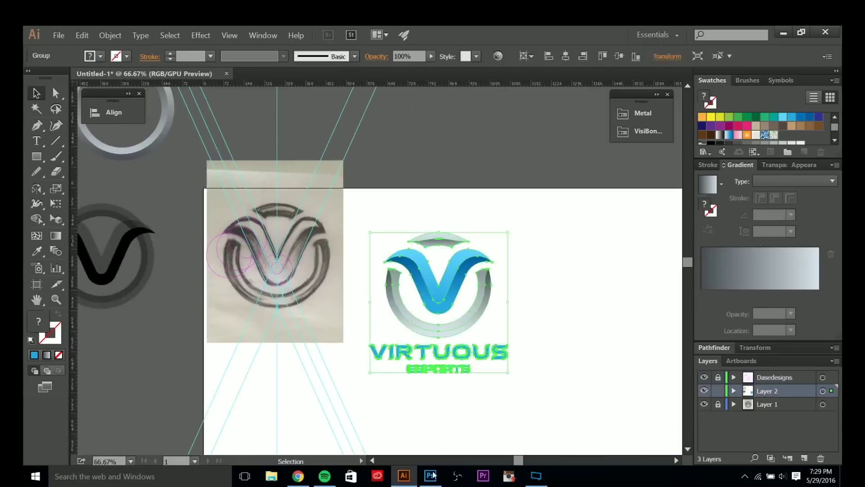
click(431, 475)
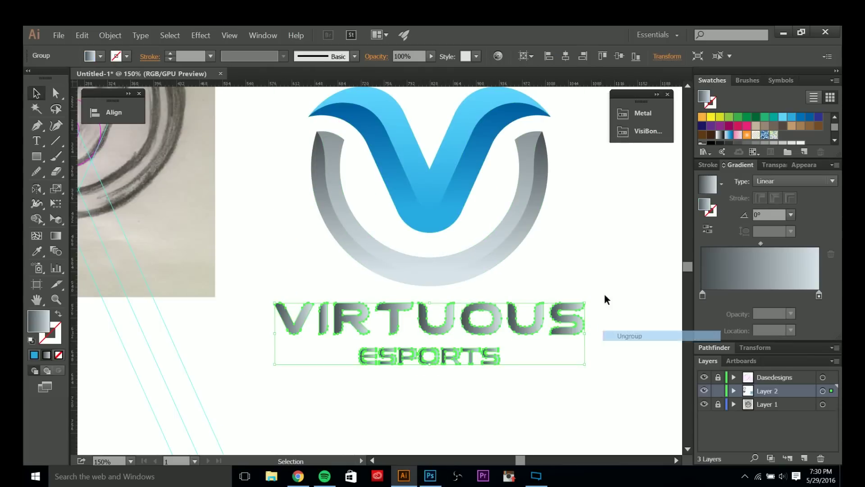
In Illustrator, ungroup the VIRTUOUS ESPORTS lettering and edit both colour stops of its linear gradient
right_click(606, 300)
click(657, 254)
double_click(702, 294)
double_click(819, 294)
key(g)
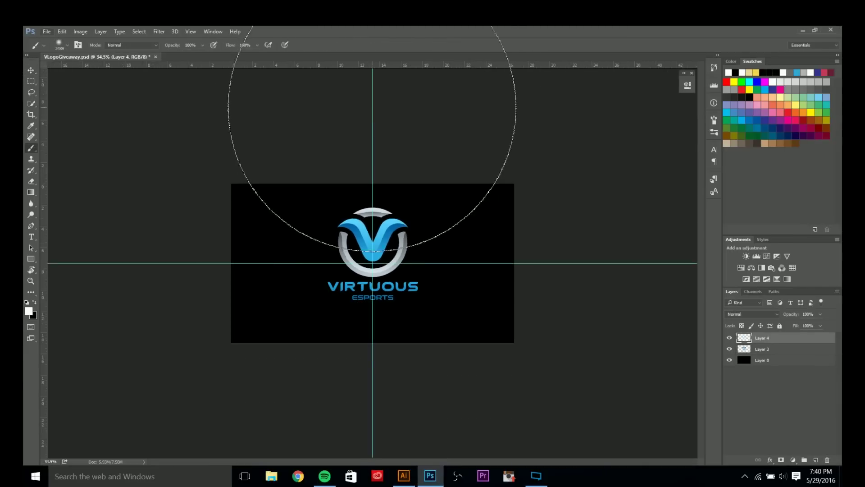
In Photoshop, paint a large soft white glow above the logo on Layer 4 and set the layer's opacity to 50%
click(376, 106)
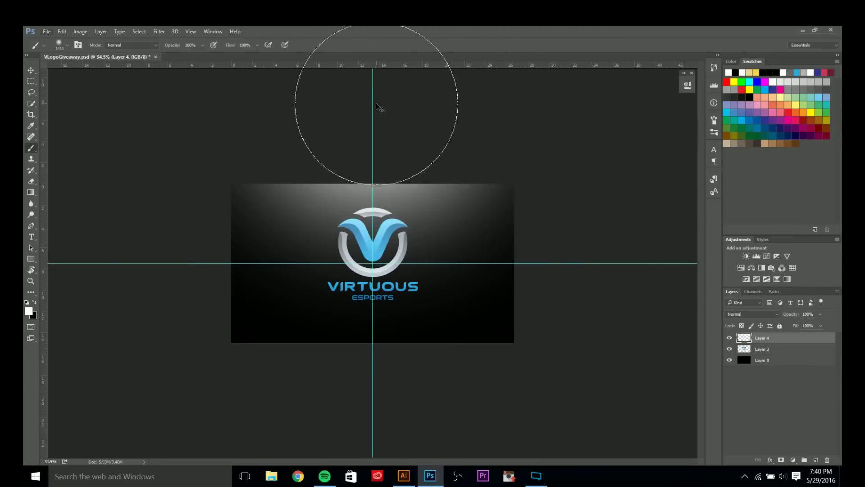
click(751, 314)
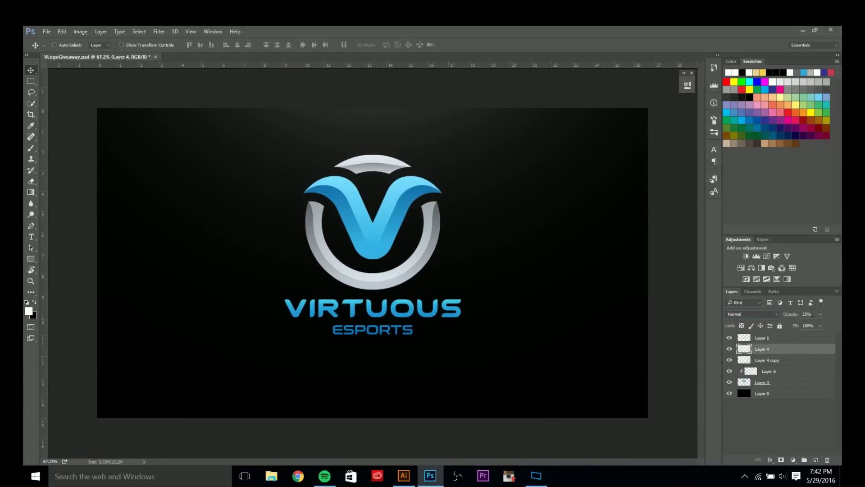
click(812, 314)
text(50)
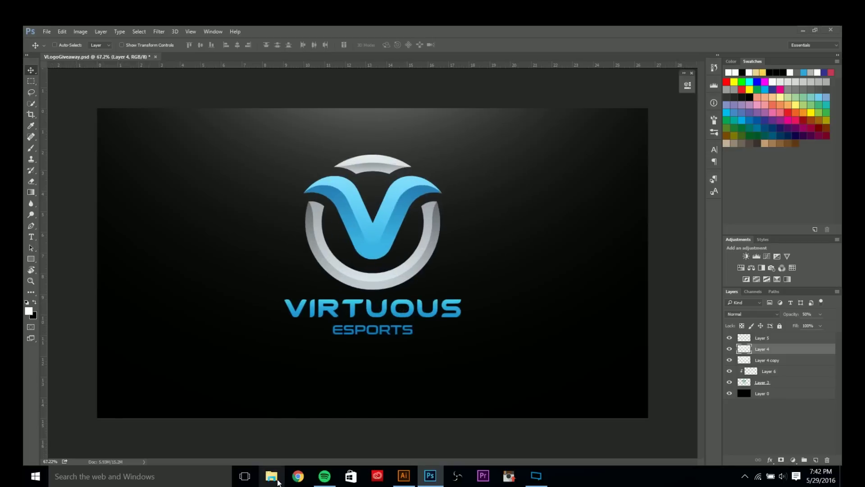
Browse the Particles folder and its PNG subfolder in File Explorer, previewing the dust particle images
click(272, 476)
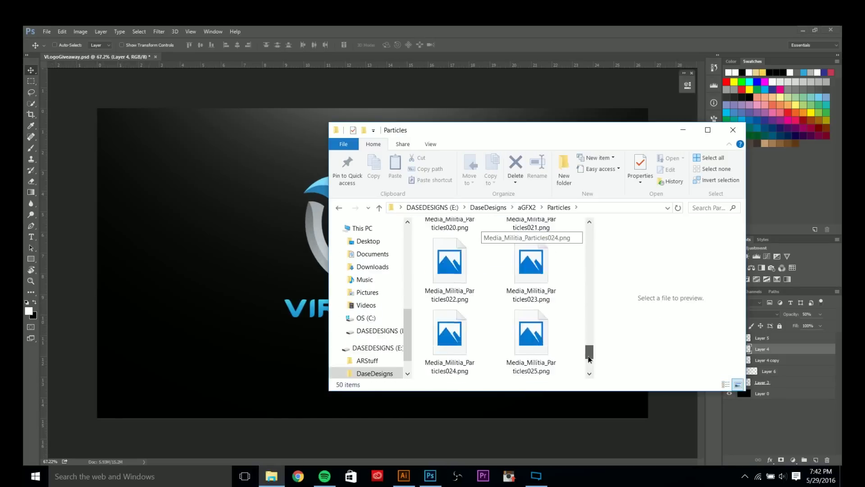
scroll(478, 345, down, 5)
click(474, 345)
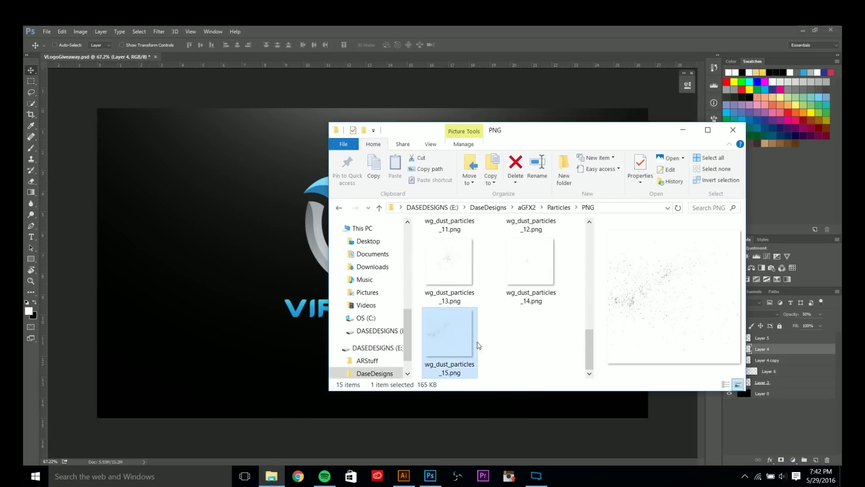
click(338, 207)
double_click(455, 346)
click(338, 208)
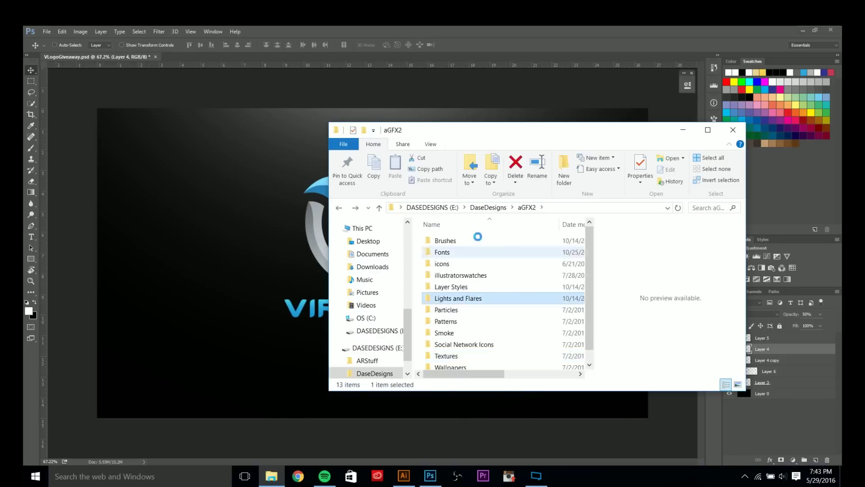
Place a light image from the Lights and Flares BGs folder over the Photoshop canvas and open its Hue/Saturation adjustment
double_click(455, 283)
double_click(531, 251)
click(506, 315)
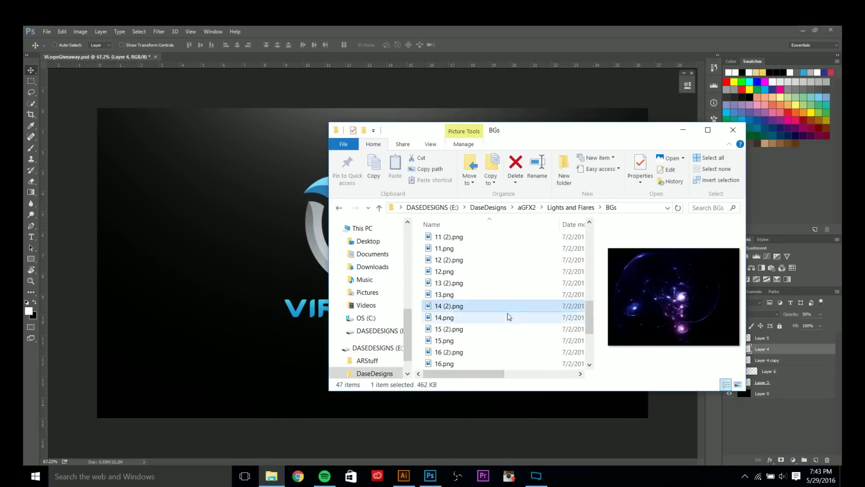
drag(505, 315, 372, 261)
key(Return)
key(ctrl+u)
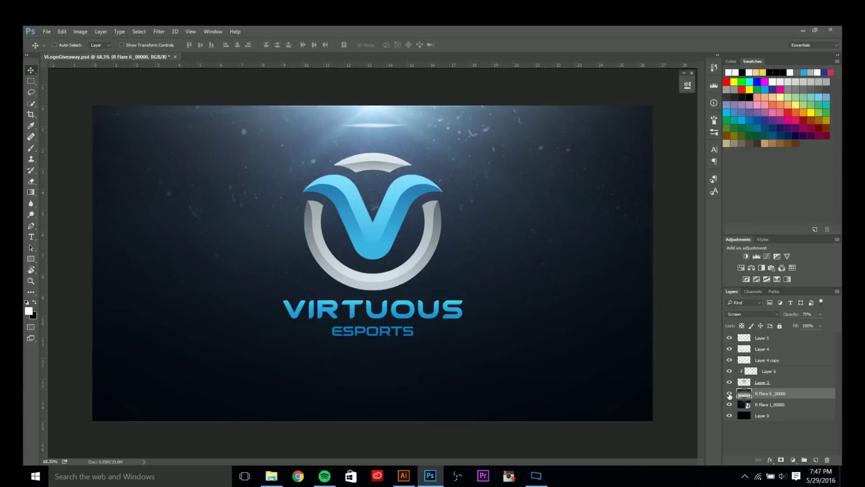
Leave the ARatedFlare folder in File Explorer and look through the basspixel textures in the Particles folder
key(alt+Tab)
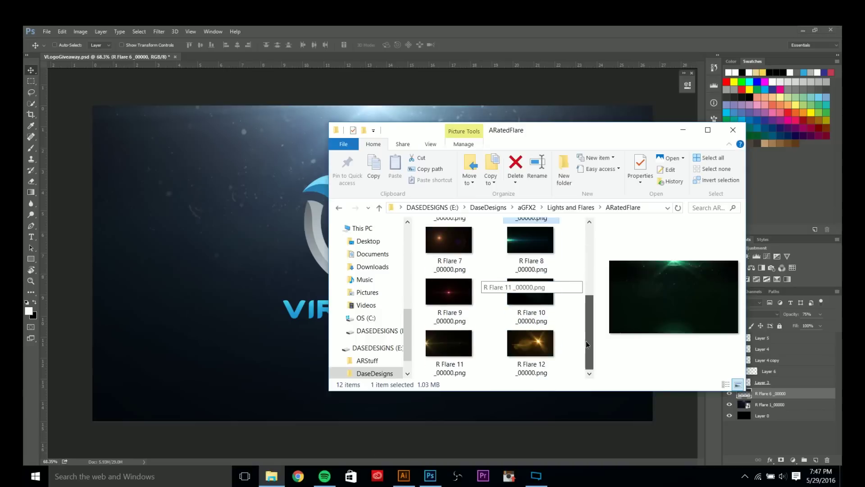
key(BackSpace)
scroll(515, 317, down, 10)
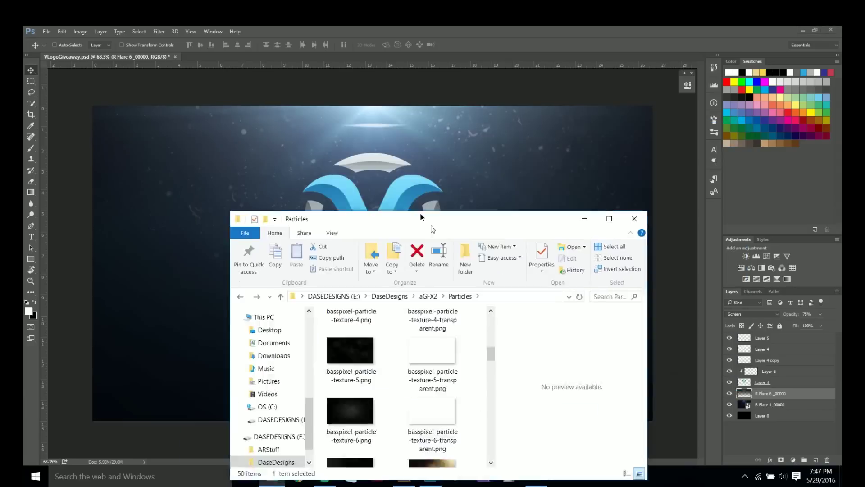
Toggle the R Flare 6 _00000 layer off and on in Photoshop to compare, and delete that layer
click(729, 393)
click(729, 394)
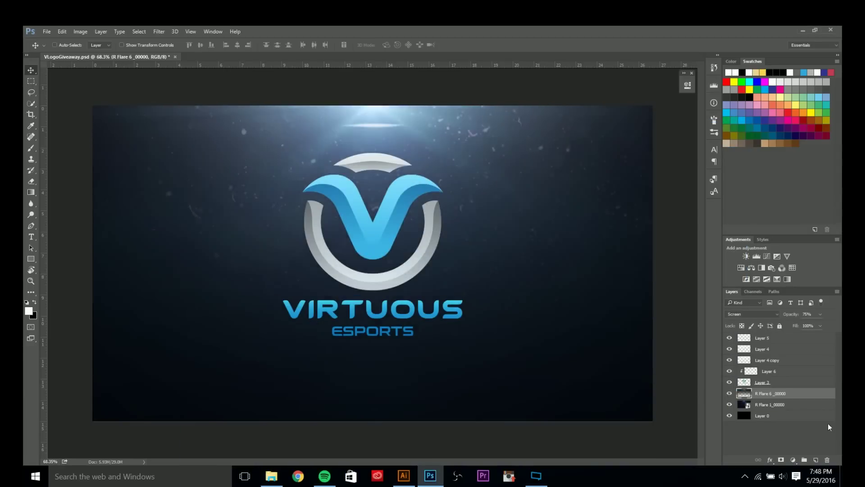
key(Delete)
Enlarge a soft eraser with 0% hardness to about 2585 px over the R Flare 1_00000 layer
key(e)
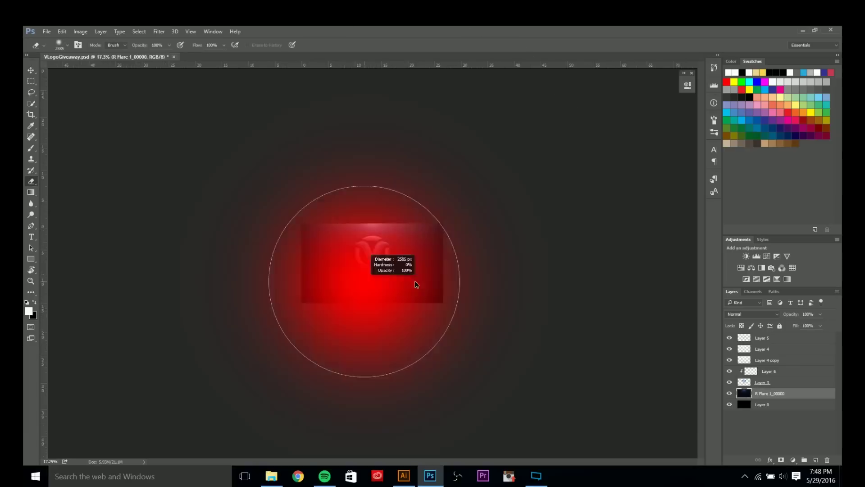
scroll(372, 270, down, 3)
scroll(373, 270, up, 4)
Colorize the R Flare 1_00000 layer with Hue/Saturation and fine-tune its hue to a blue matching the logo
key(ctrl+u)
drag(607, 278, 609, 282)
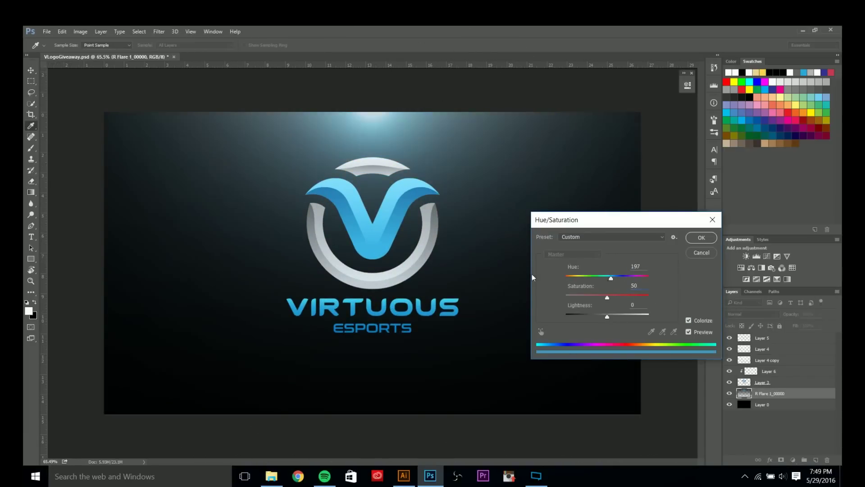
drag(608, 220, 503, 62)
drag(506, 120, 503, 121)
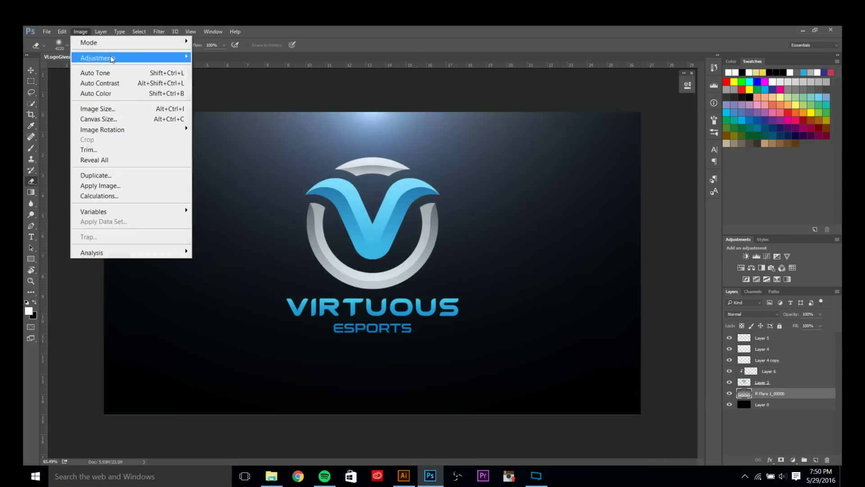
drag(502, 118, 498, 122)
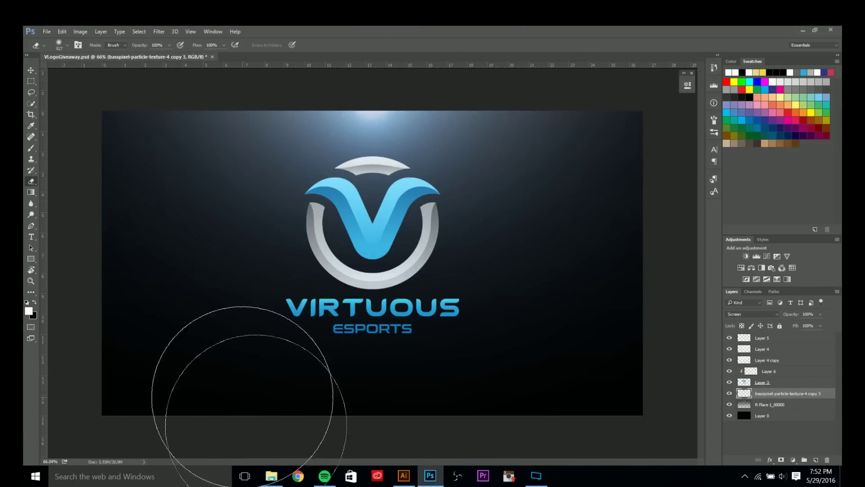
Bring a basspixel-particle-texture-2 image from File Explorer in as the top layer and show the hidden layers above the logo again
key(alt+Tab)
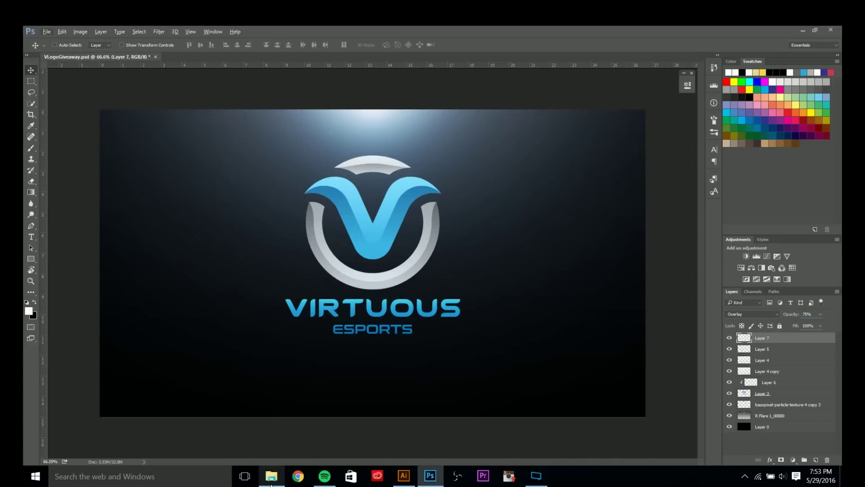
key(alt+Tab)
click(424, 299)
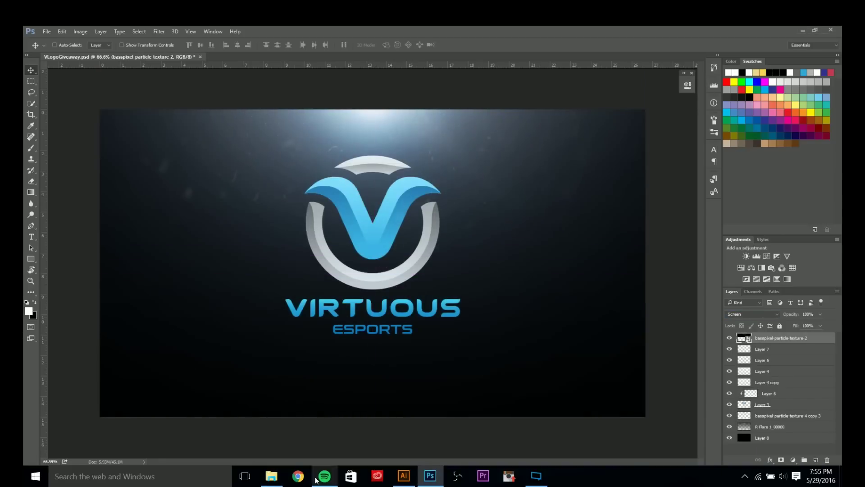
click(751, 314)
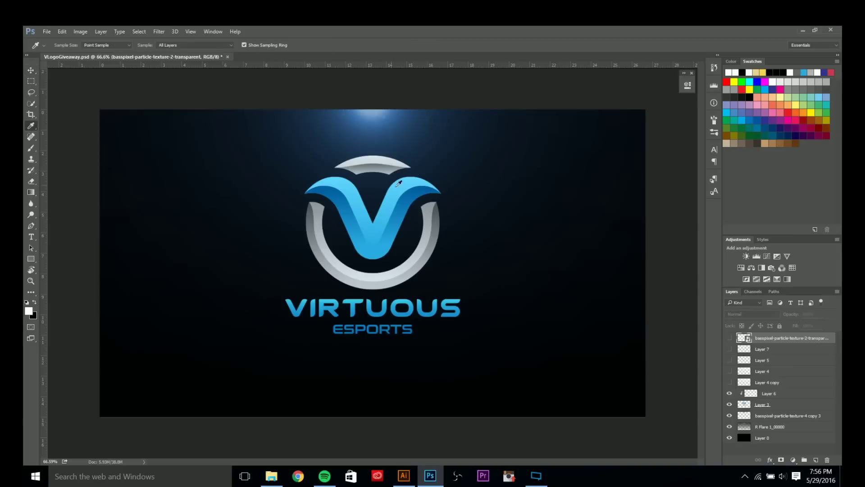
alt+click(729, 338)
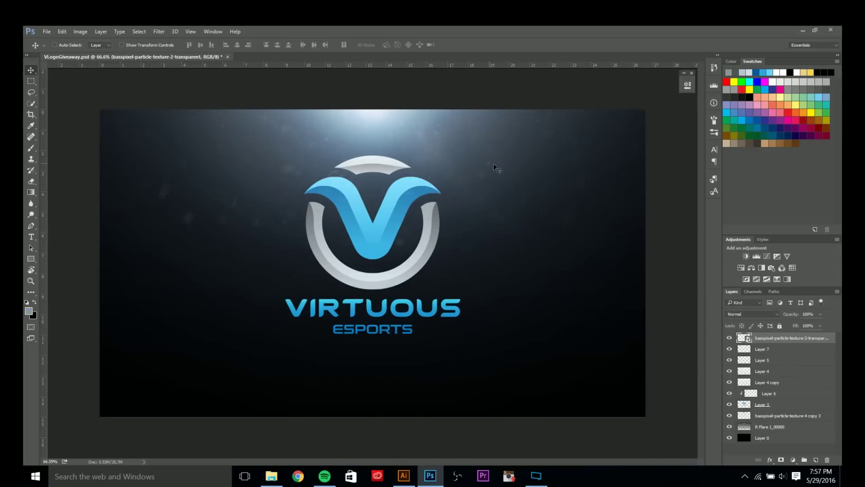
Enlarge the eraser to about 1600 px for the basspixel-particle-texture-2 layer and set the layer's blend mode to Overlay
key(ctrl+minus)
key(bracketright)
key(bracketright)
key(bracketright)
key(bracketright)
key(bracketright)
key(ctrl+0)
click(751, 314)
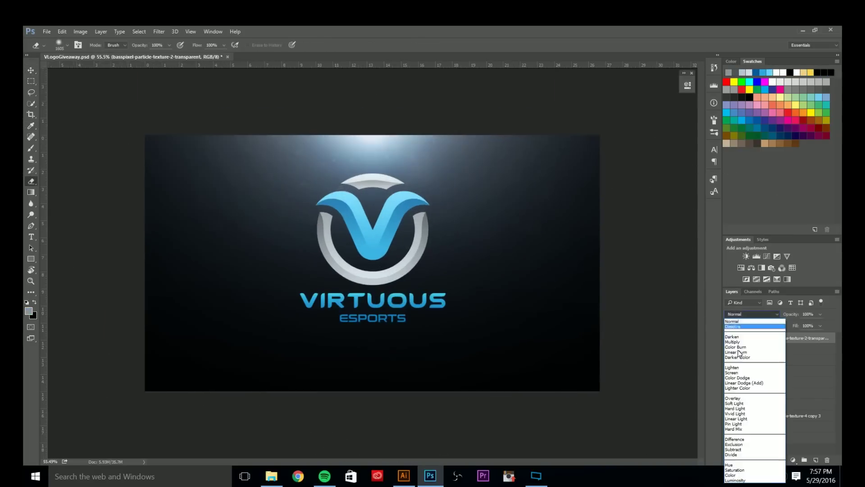
click(739, 399)
key(v)
On a new top layer, paint soft light blue over the light above the logo, with Color blending at 15% opacity
key(ctrl+shift+alt+n)
key(ctrl+minus)
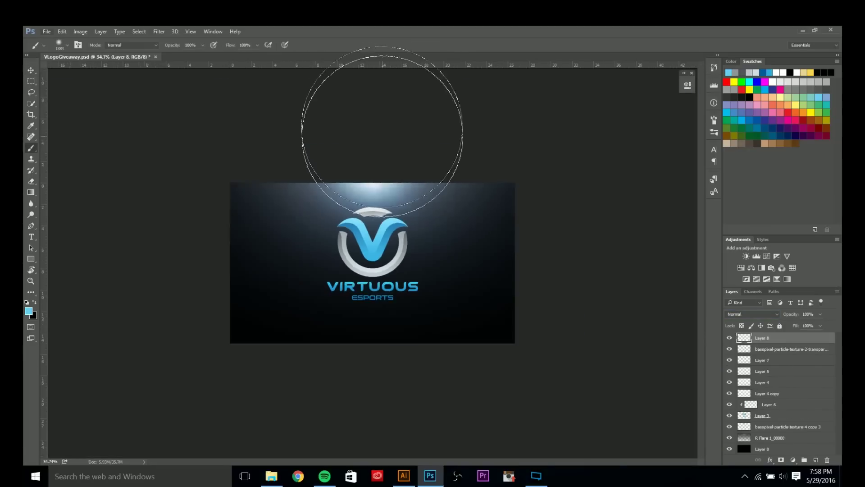
key(ctrl+plus)
key(shift+alt+c)
click(816, 460)
key(ctrl+minus)
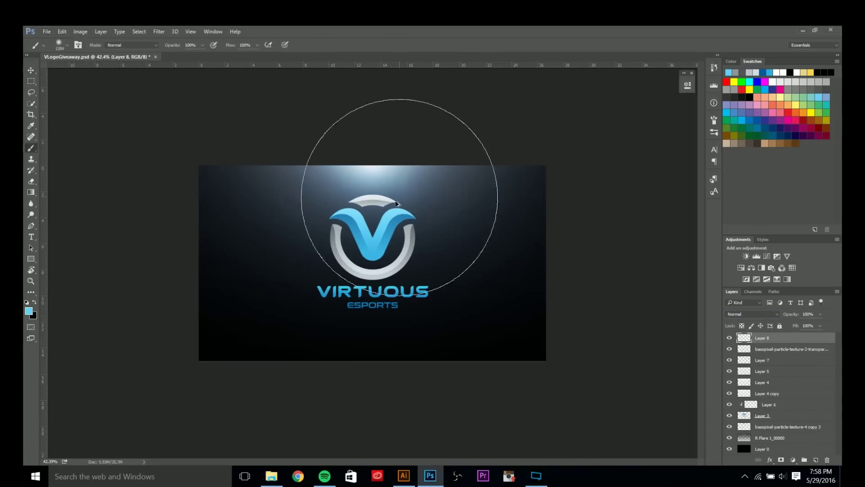
key(ctrl+plus)
key(shift+alt+c)
key(1)
key(5)
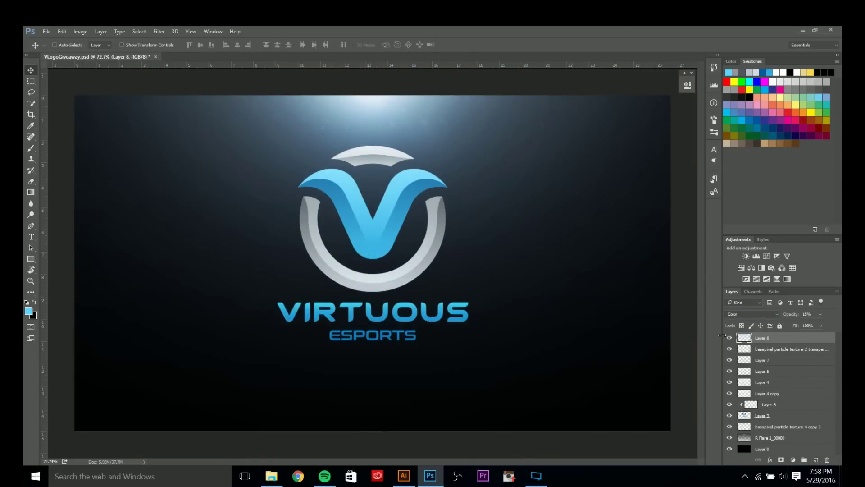
On a new layer above Layer 6, try soft white brush strokes along the tops of the V's wings, and clear them
key(b)
scroll(365, 119, up, 2)
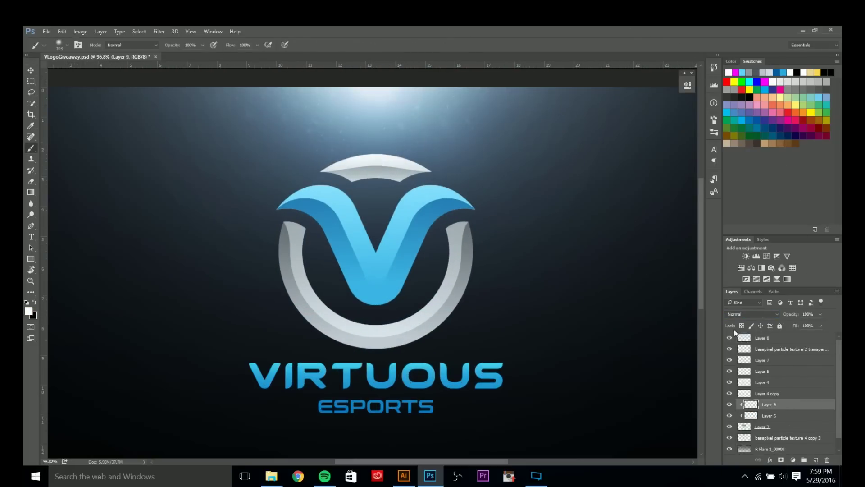
scroll(428, 191, up, 2)
key(bracketleft)
key(bracketleft)
key(bracketleft)
key(bracketleft)
key(bracketleft)
key(bracketleft)
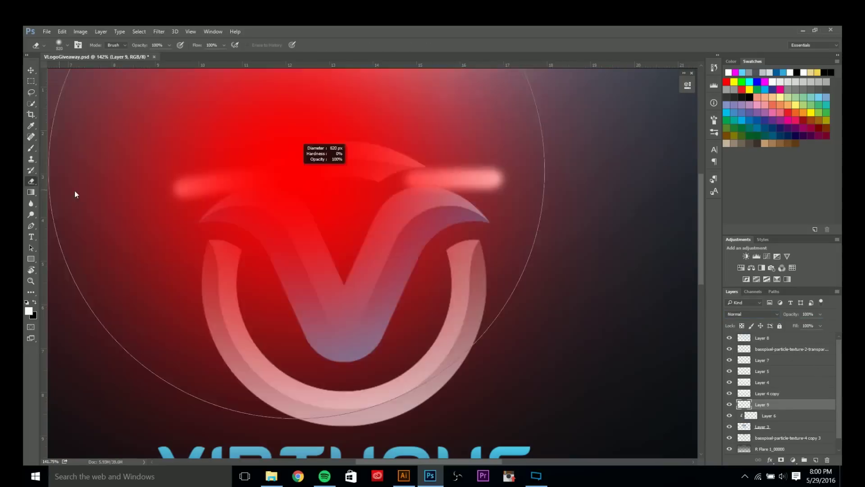
drag(178, 183, 251, 182)
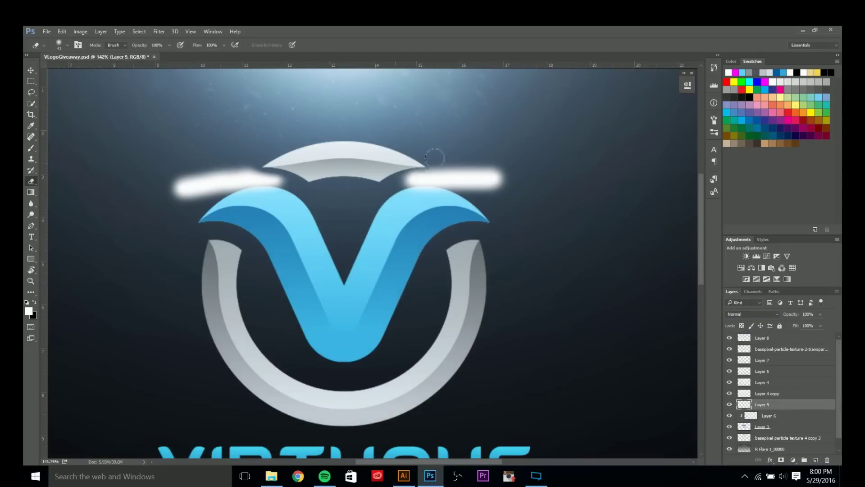
key(Delete)
Paint a soft white highlight above the ring's top arc with a 109 px brush and clip Layer 9 to the logo
key(ctrl+0)
key(v)
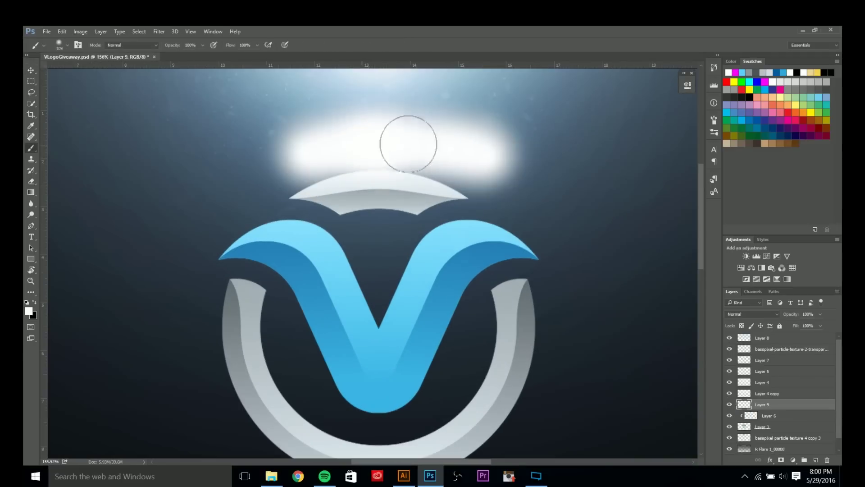
key(ctrl+alt+g)
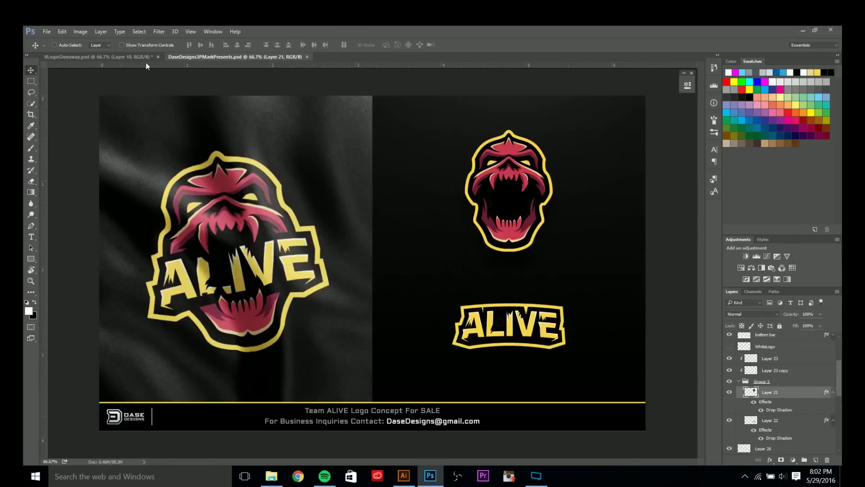
Close the DaseDesigns3PMarkPresents.psd document and choose a large brush preset for painting on a new top layer of VLogoGiveaway.psd
click(308, 57)
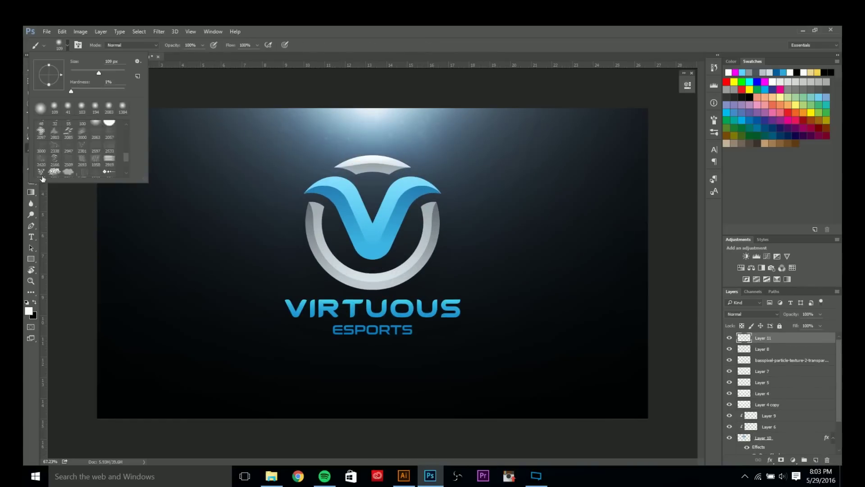
key(Return)
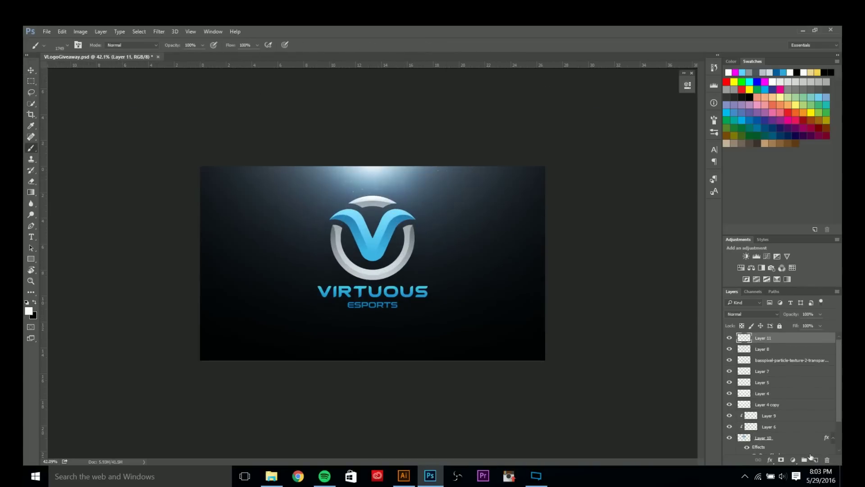